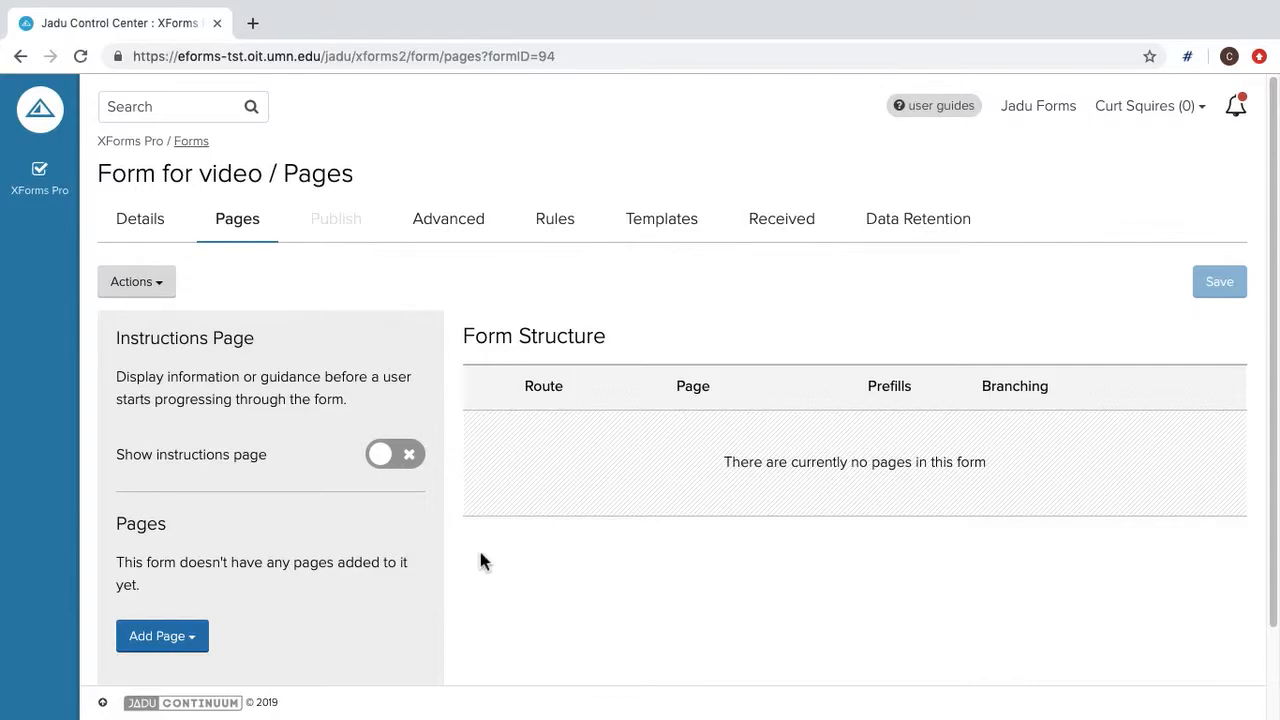
Create a new page template titled "page one" that is restricted to this form.
left_click(207, 644)
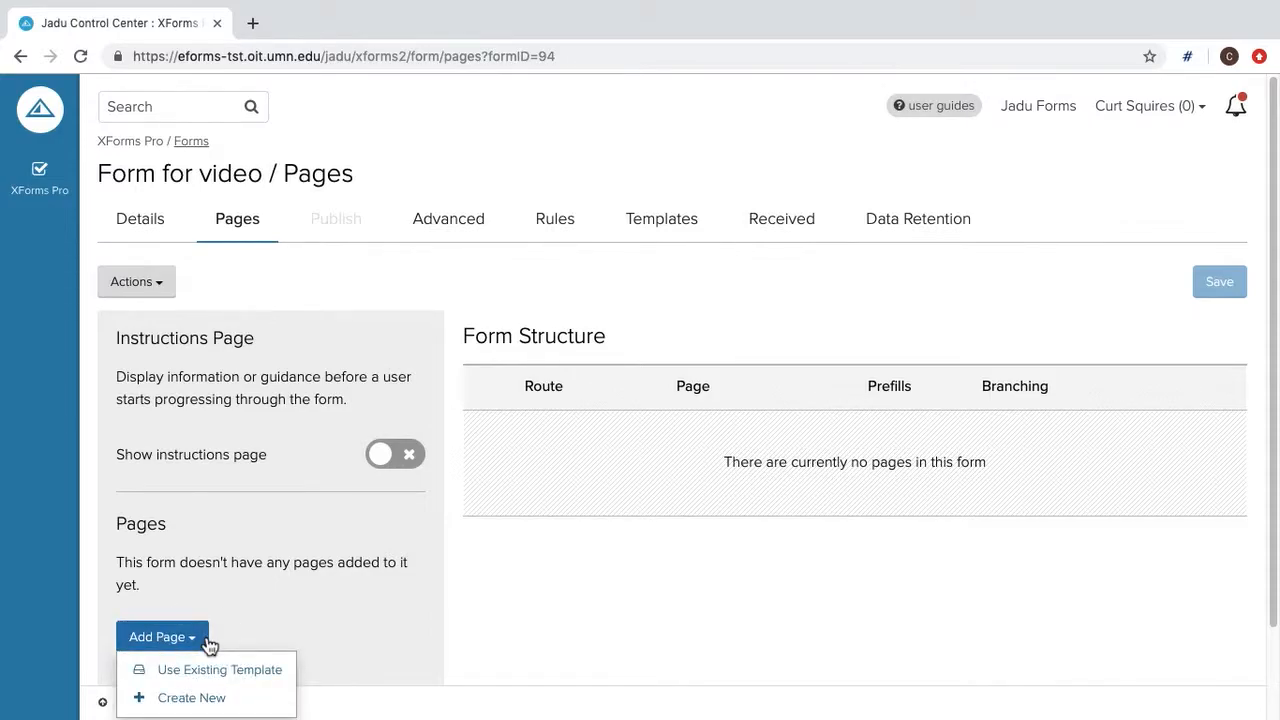
left_click(190, 698)
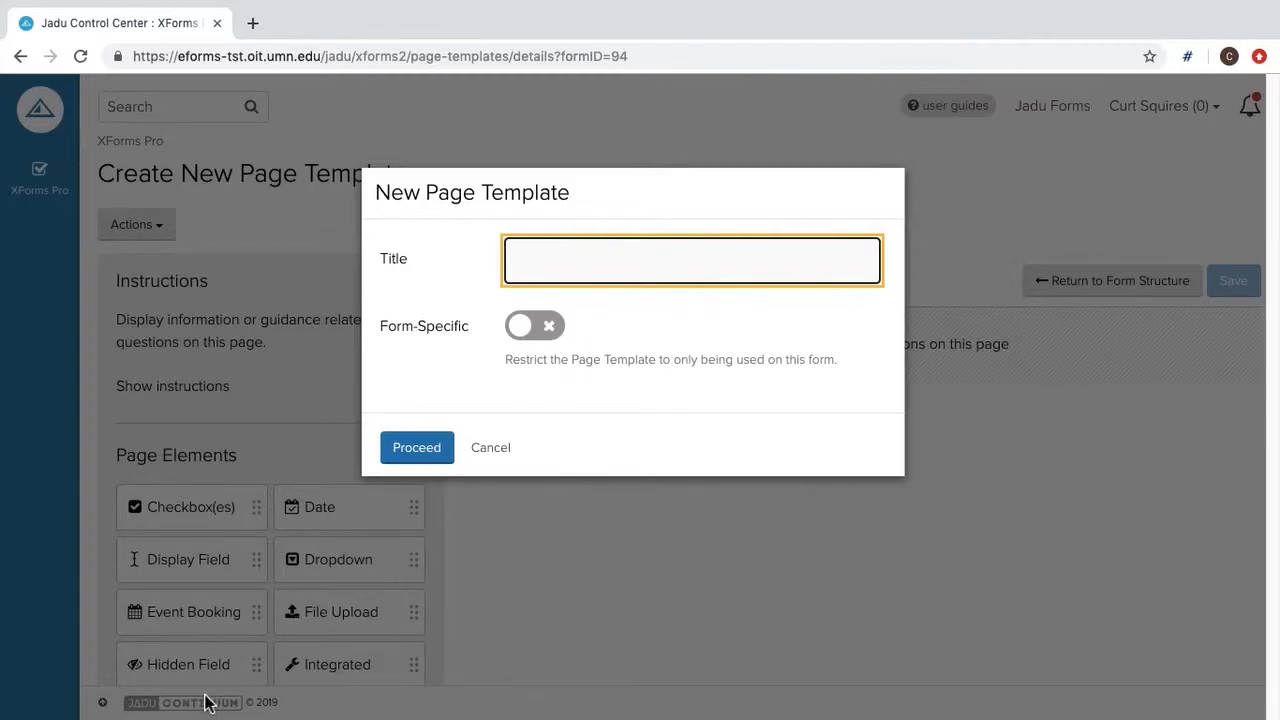
type("page one")
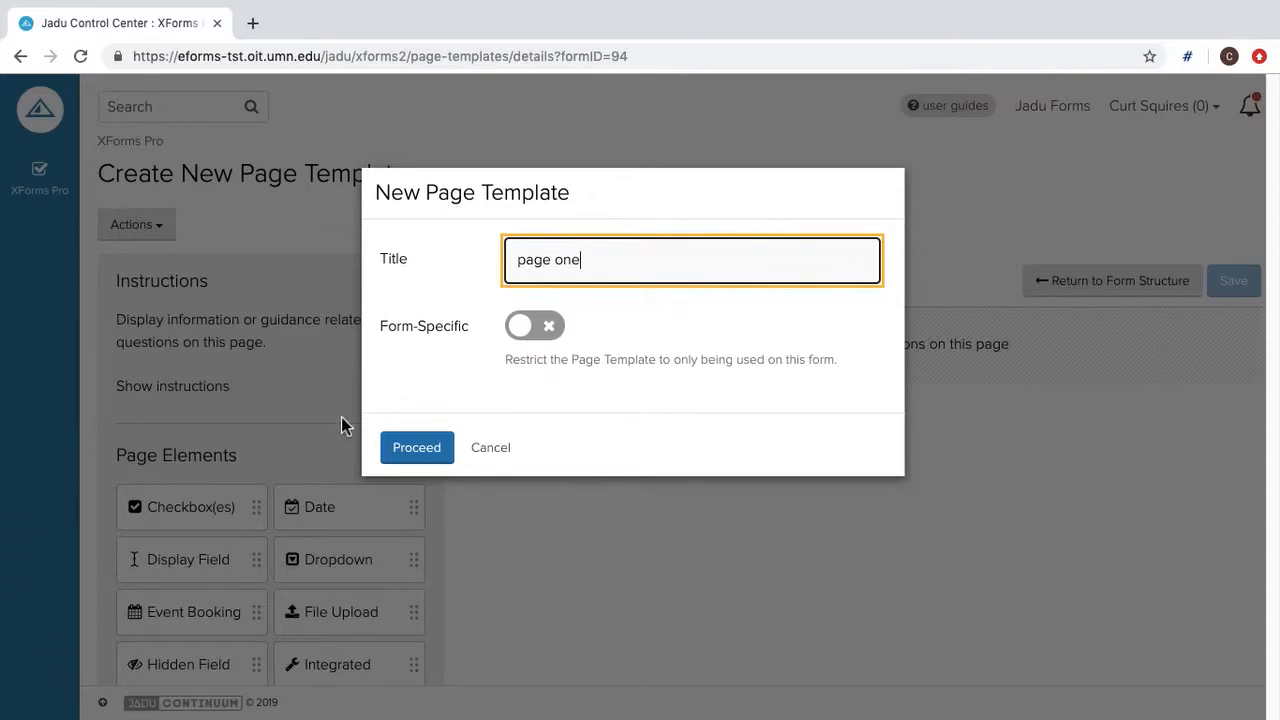
left_click(535, 330)
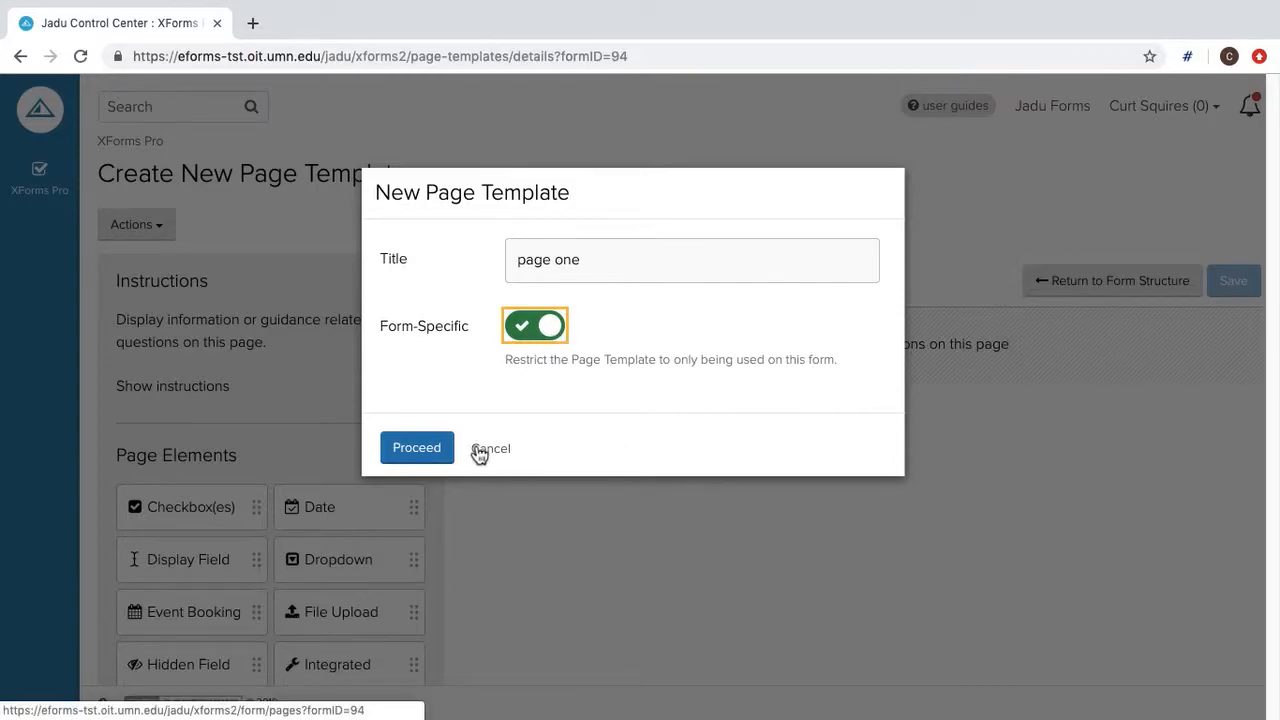
left_click(421, 464)
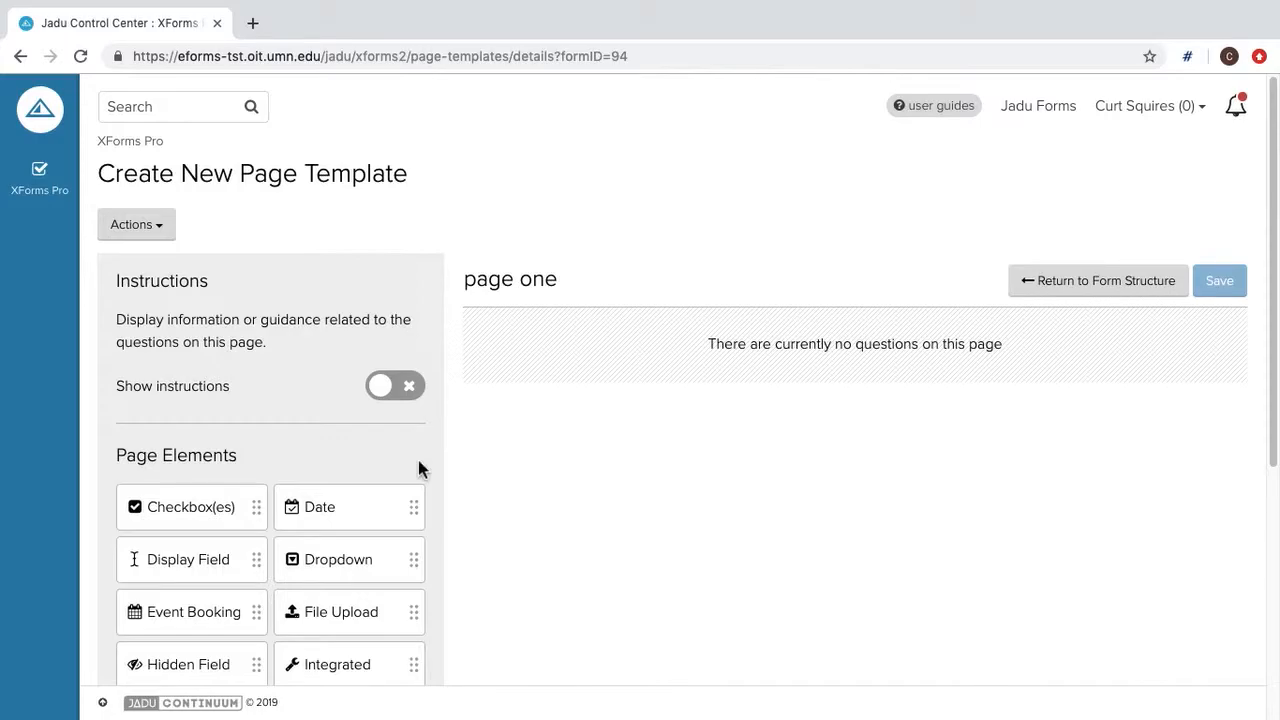
Place a Text Field element on the page with the question text "what is your email address?".
left_click_drag(1271, 372, 1271, 491)
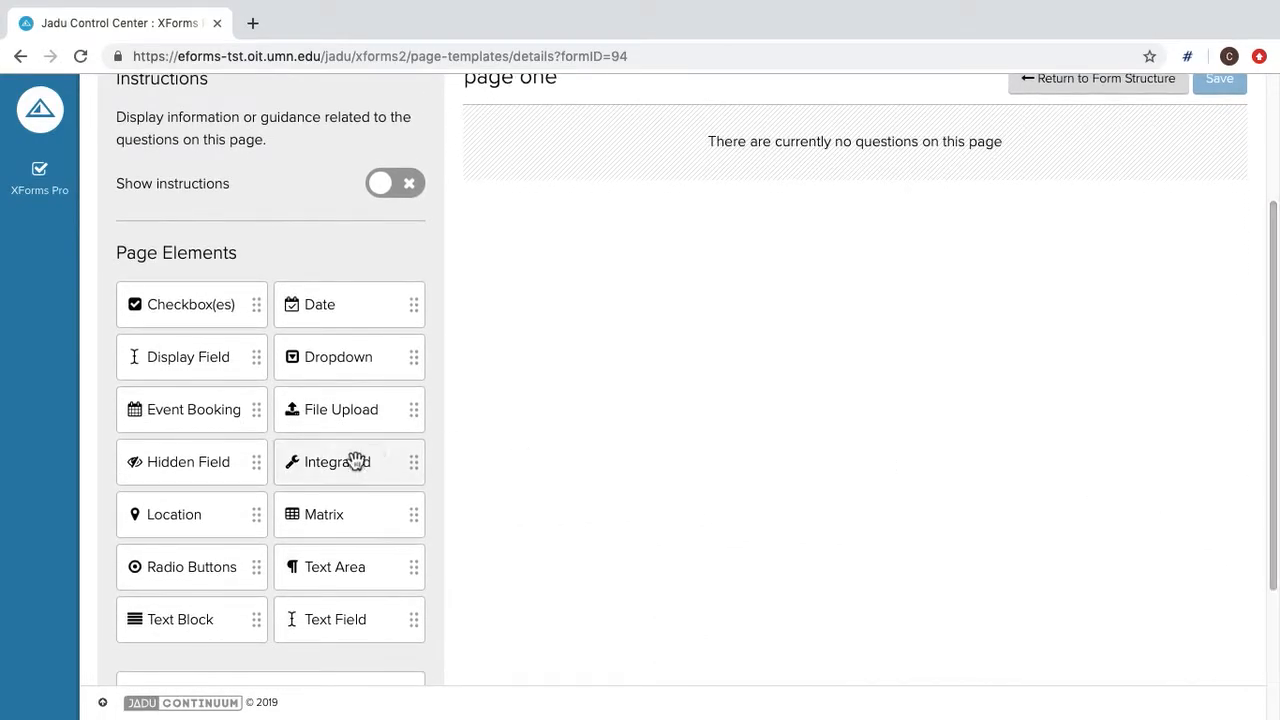
left_click(346, 627)
left_click_drag(346, 627, 846, 155)
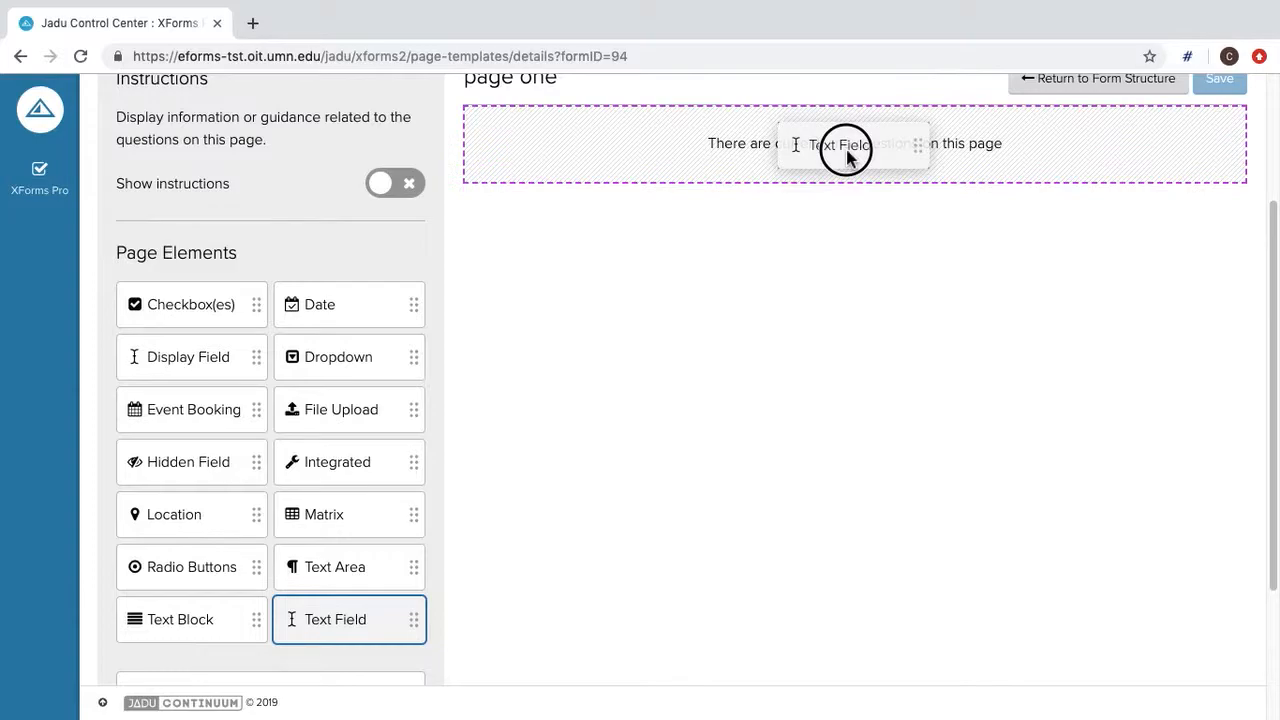
left_click_drag(846, 155, 864, 159)
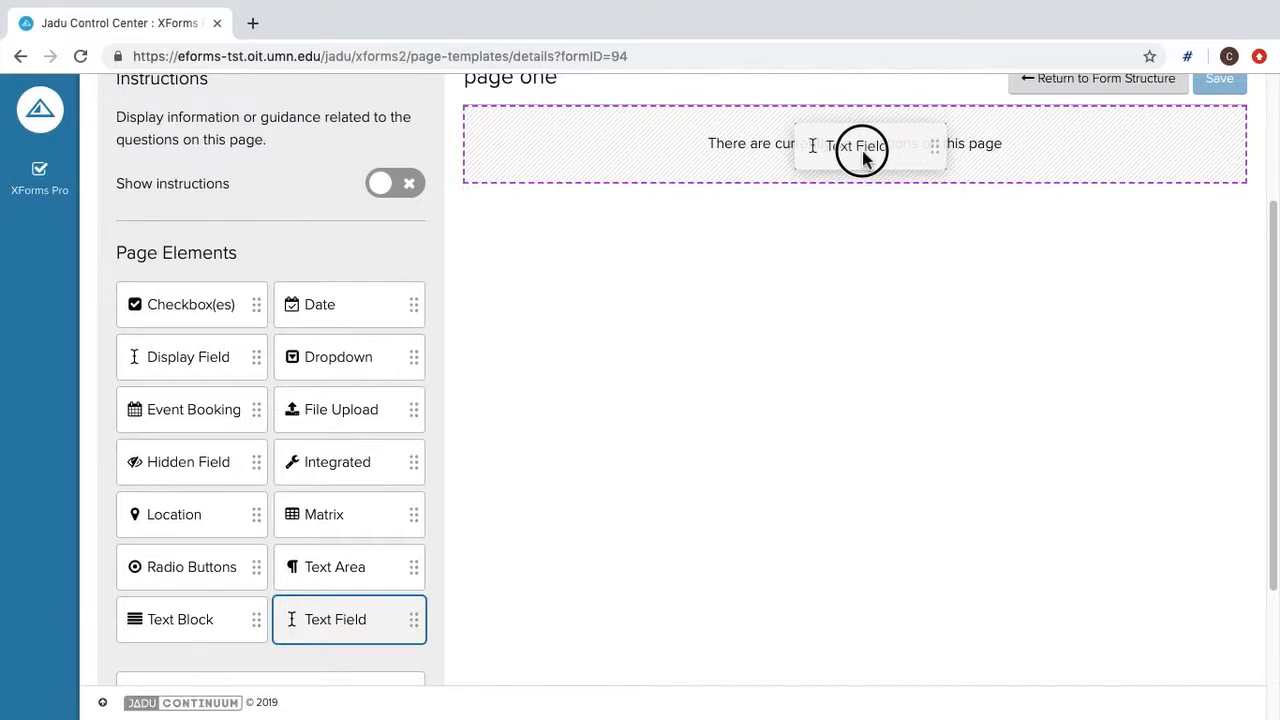
left_click_drag(863, 157, 863, 160)
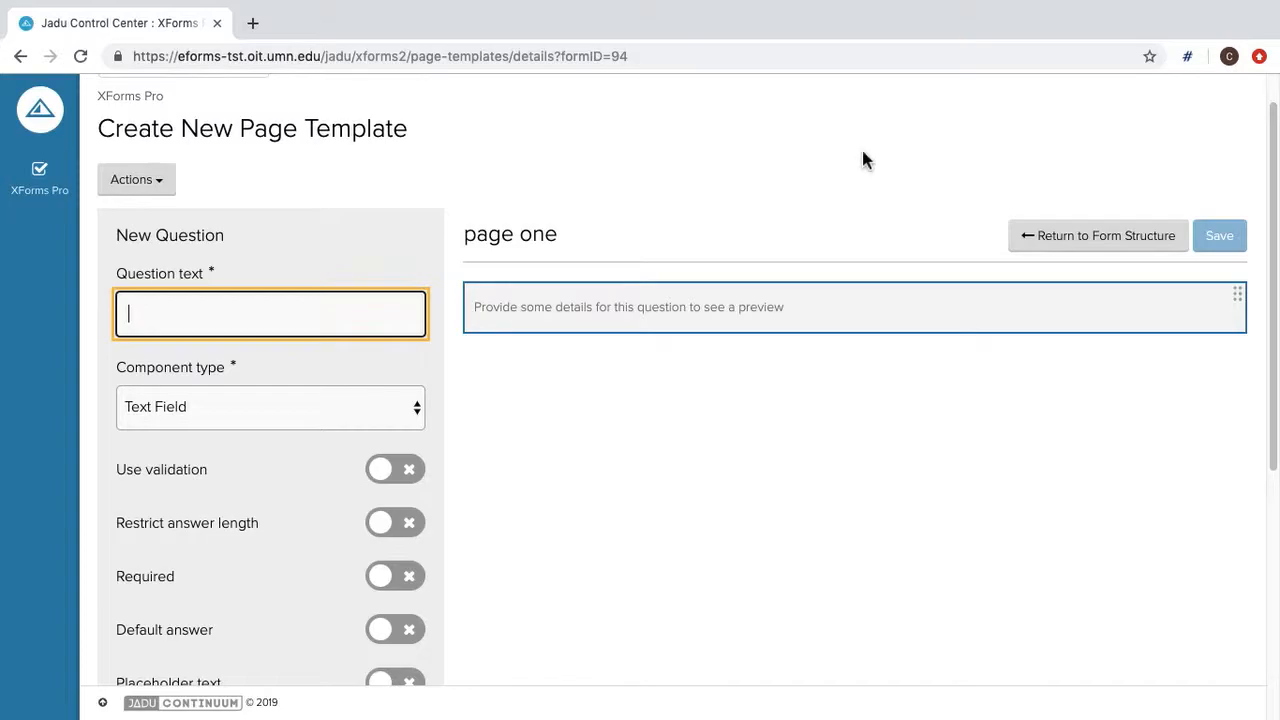
type("what is your email ad")
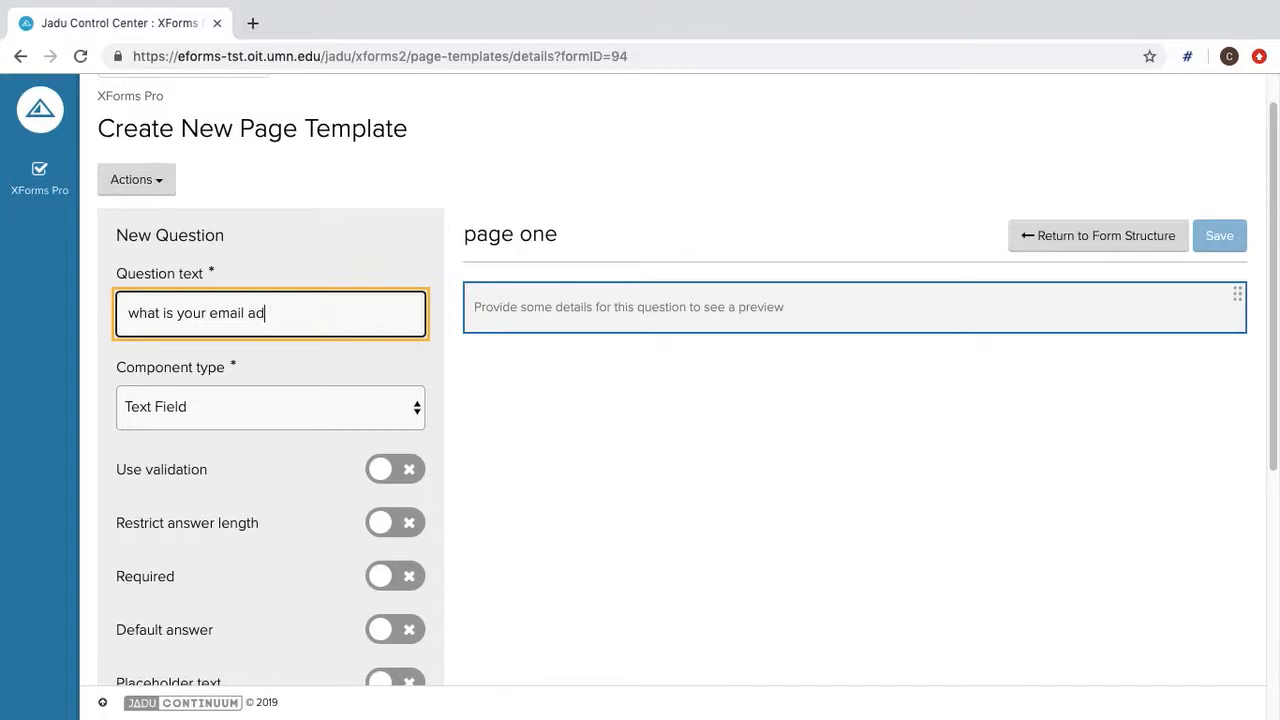
type("dress?")
Turn on validation for the email question and set it to Email Address.
left_click(386, 476)
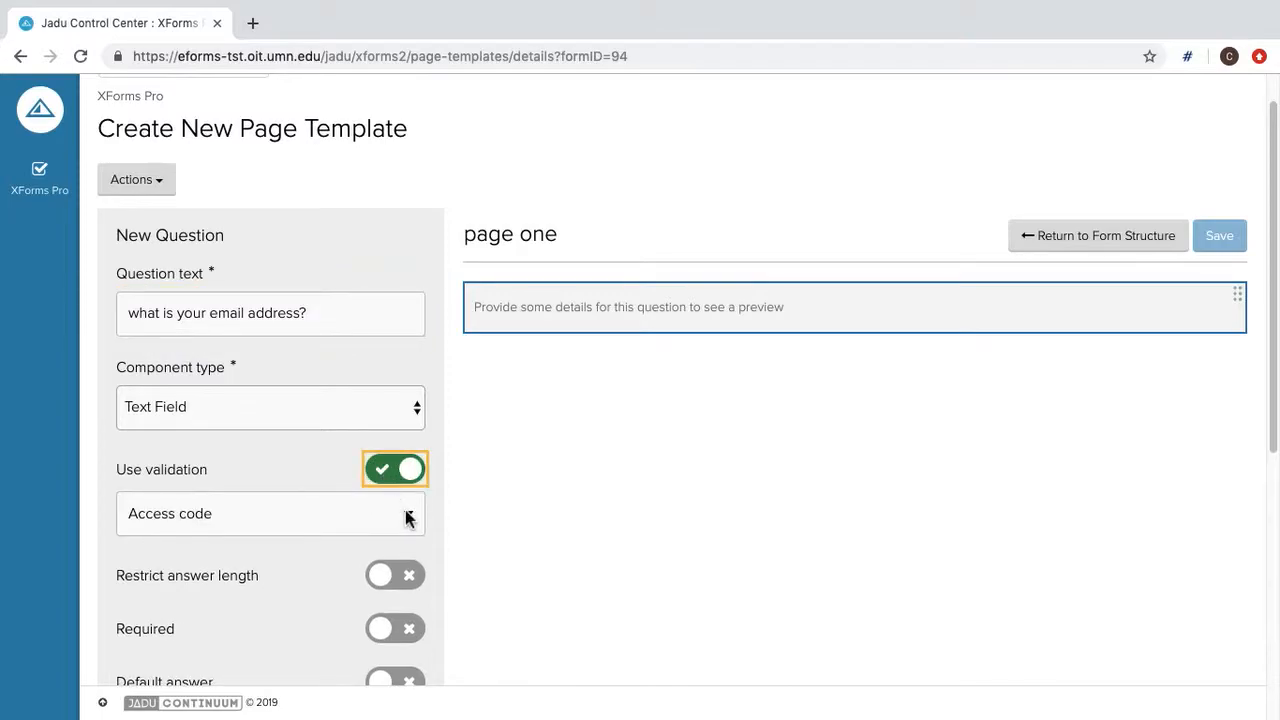
left_click(408, 518)
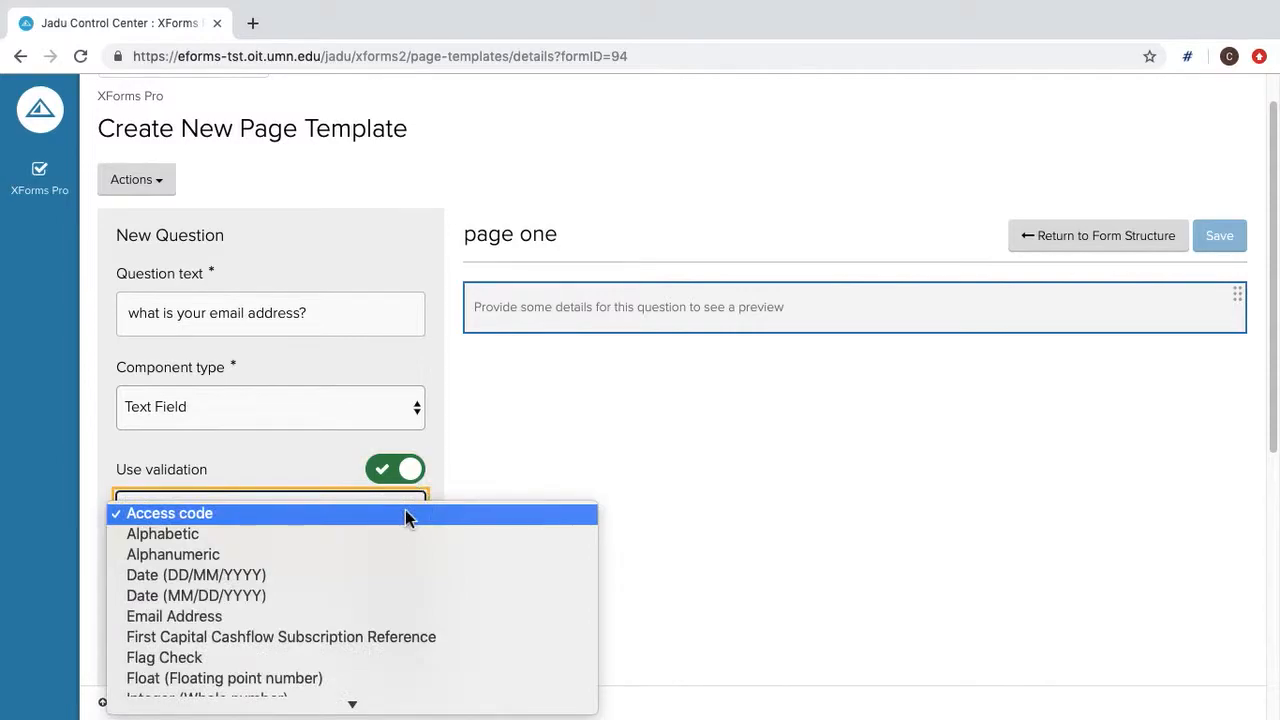
left_click(378, 614)
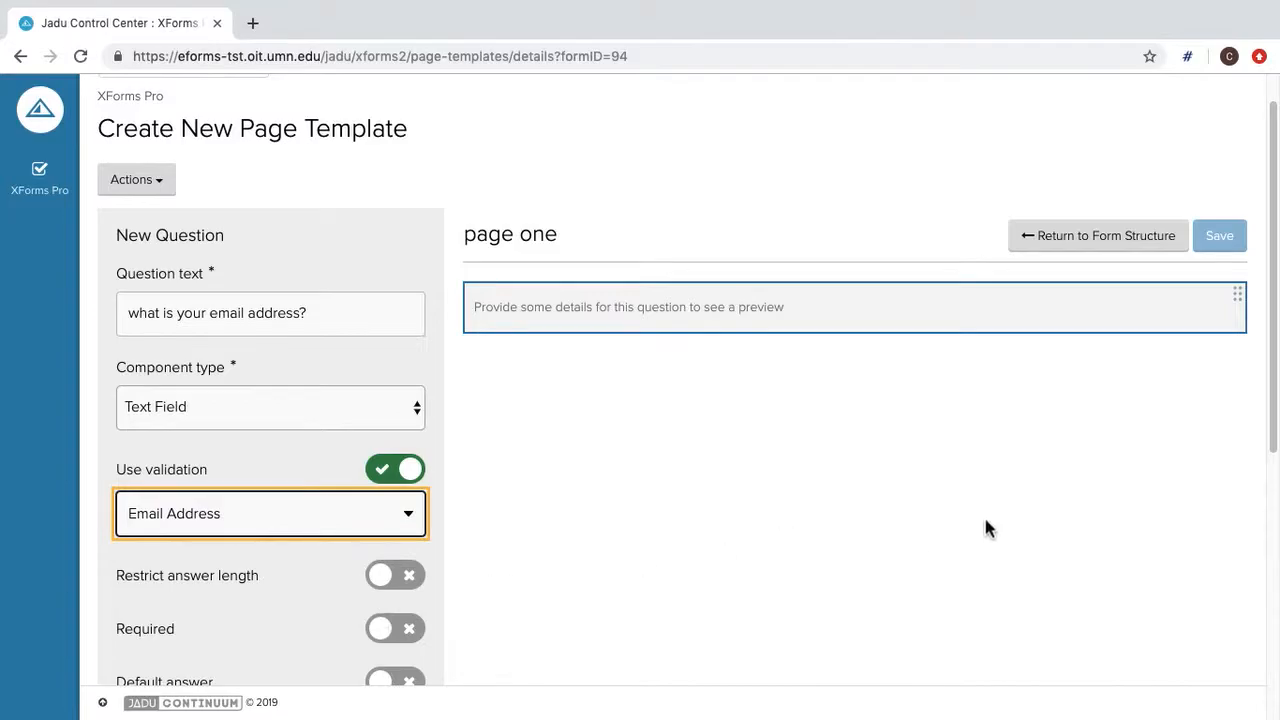
Make the email question required and add it to page one.
left_click_drag(1274, 372, 1272, 478)
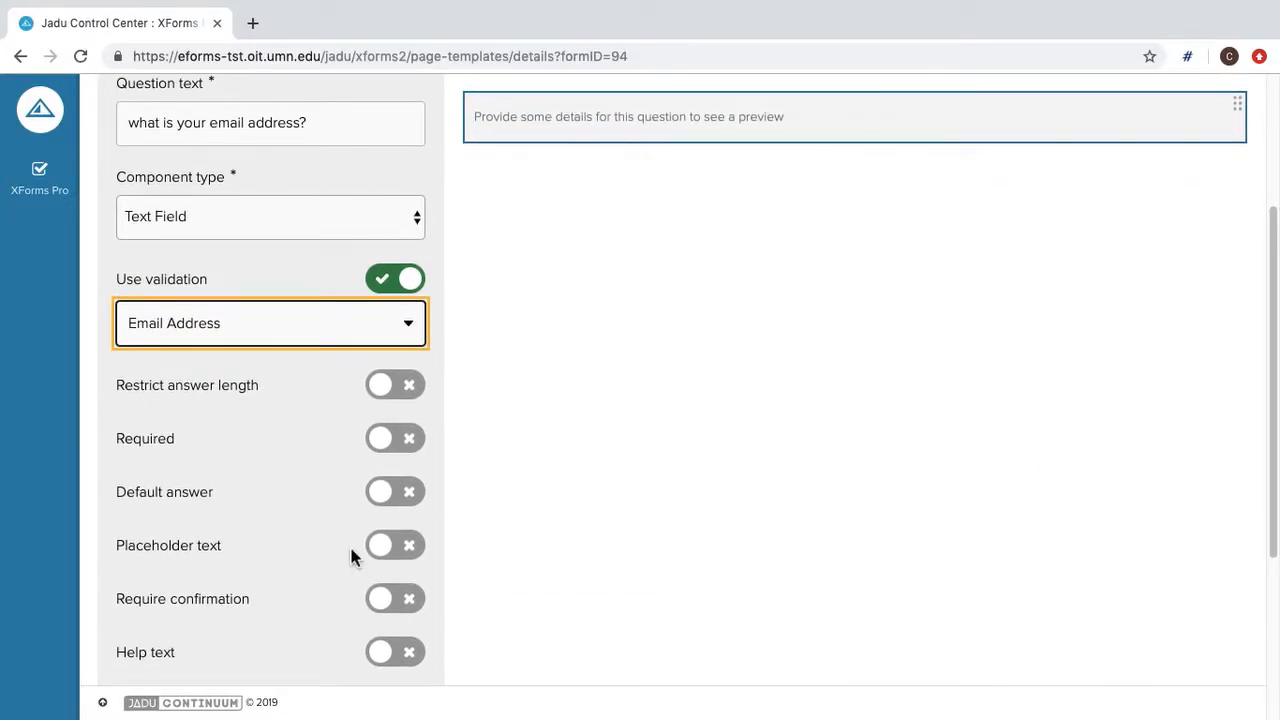
left_click(393, 440)
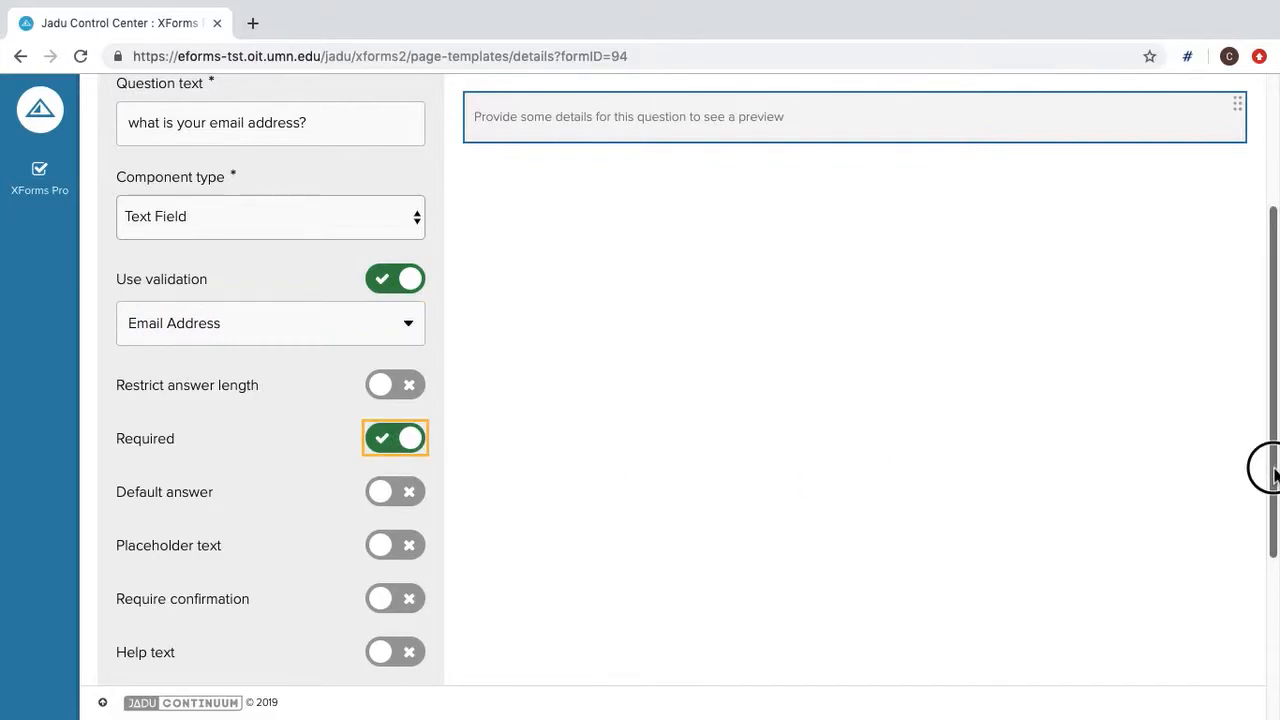
left_click_drag(1277, 457, 1277, 700)
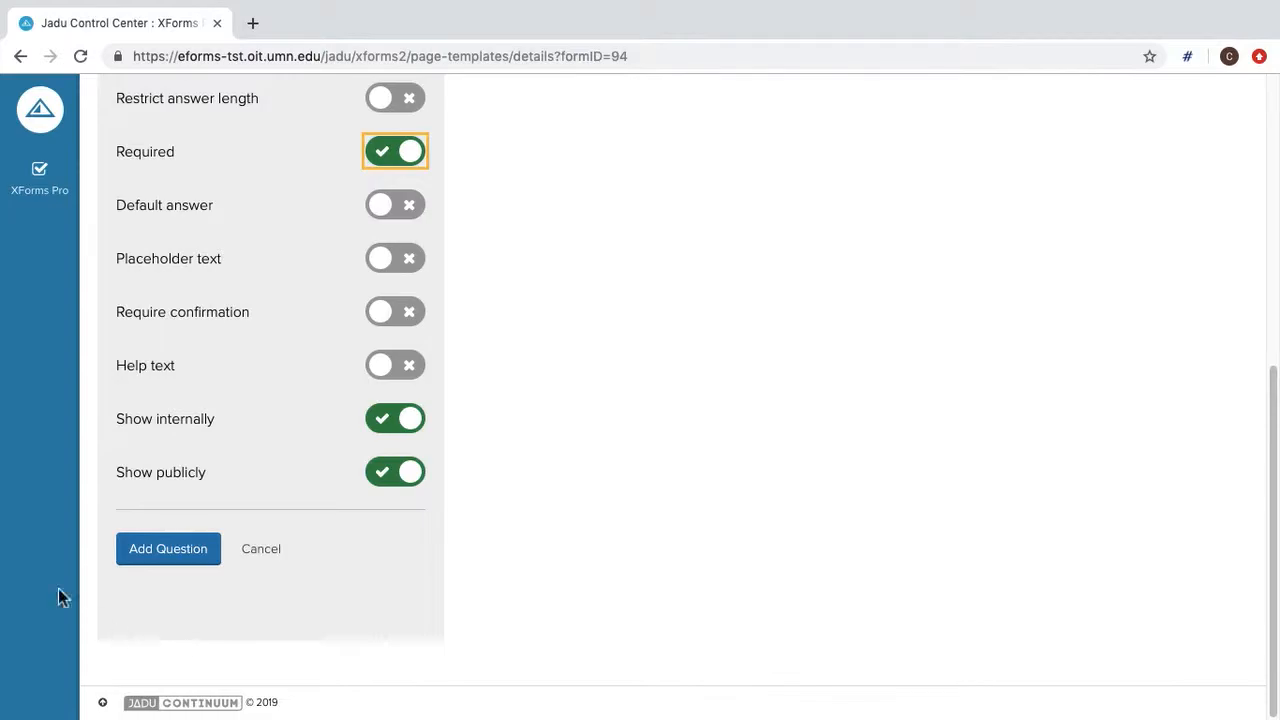
left_click(175, 562)
left_click(174, 561)
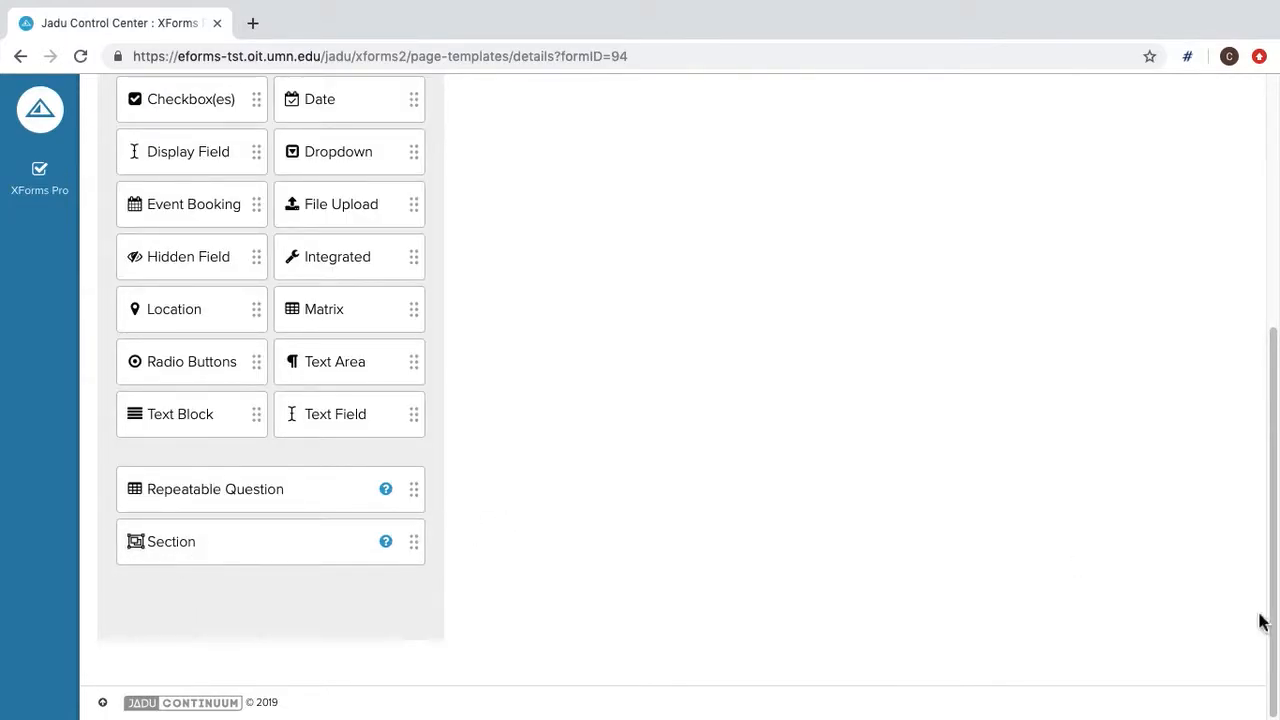
left_click_drag(1268, 630, 1249, 271)
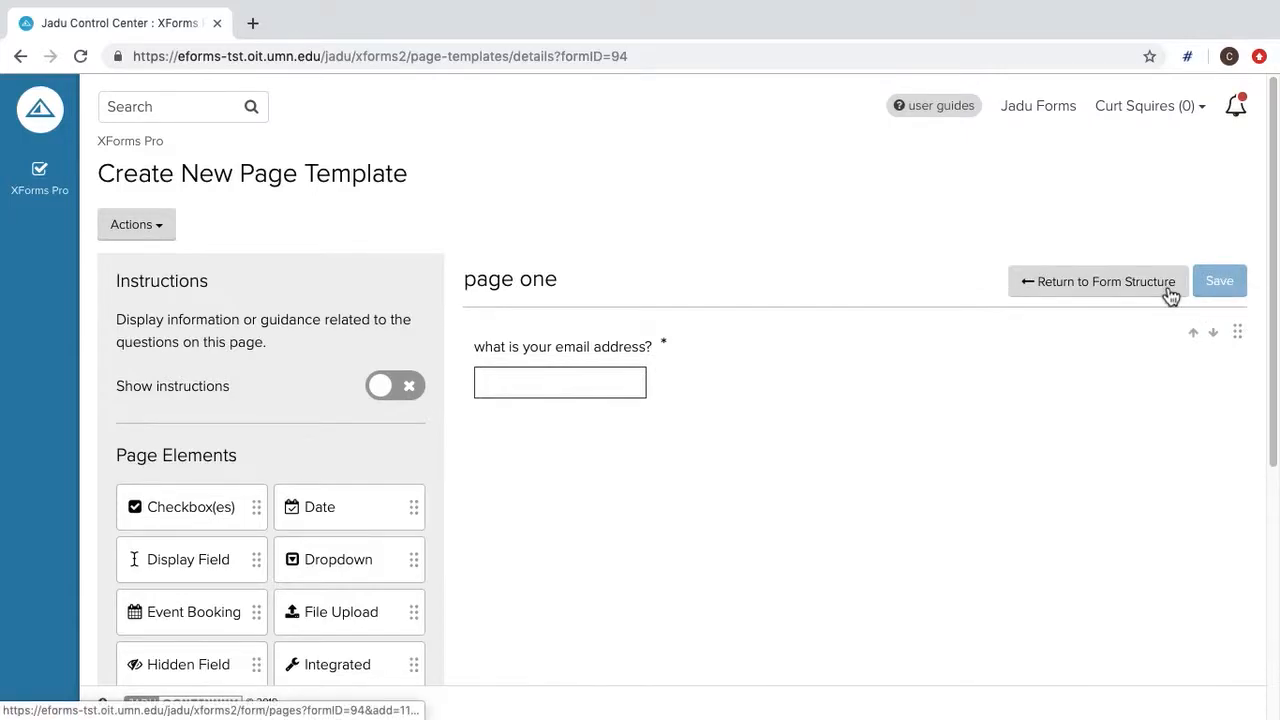
Place a Radio Buttons element below the email question with the question text "what is your favorite color?".
left_click_drag(1274, 386, 1274, 437)
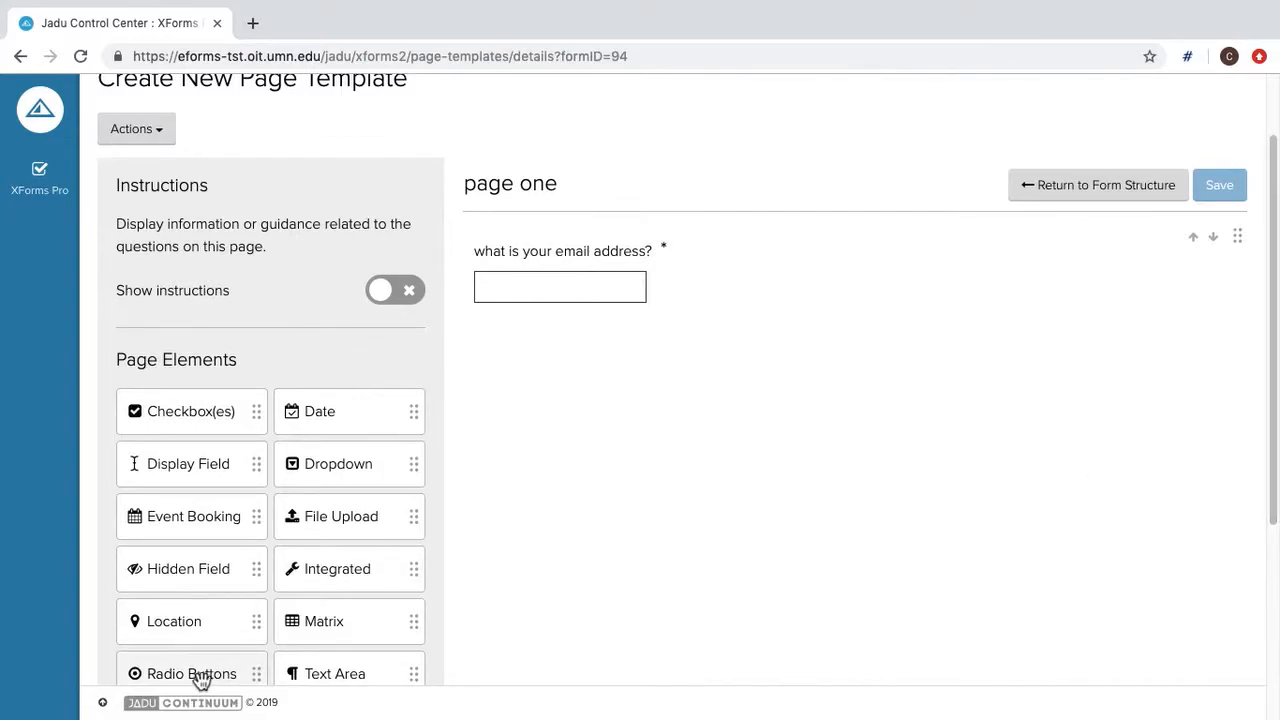
left_click_drag(199, 680, 821, 330)
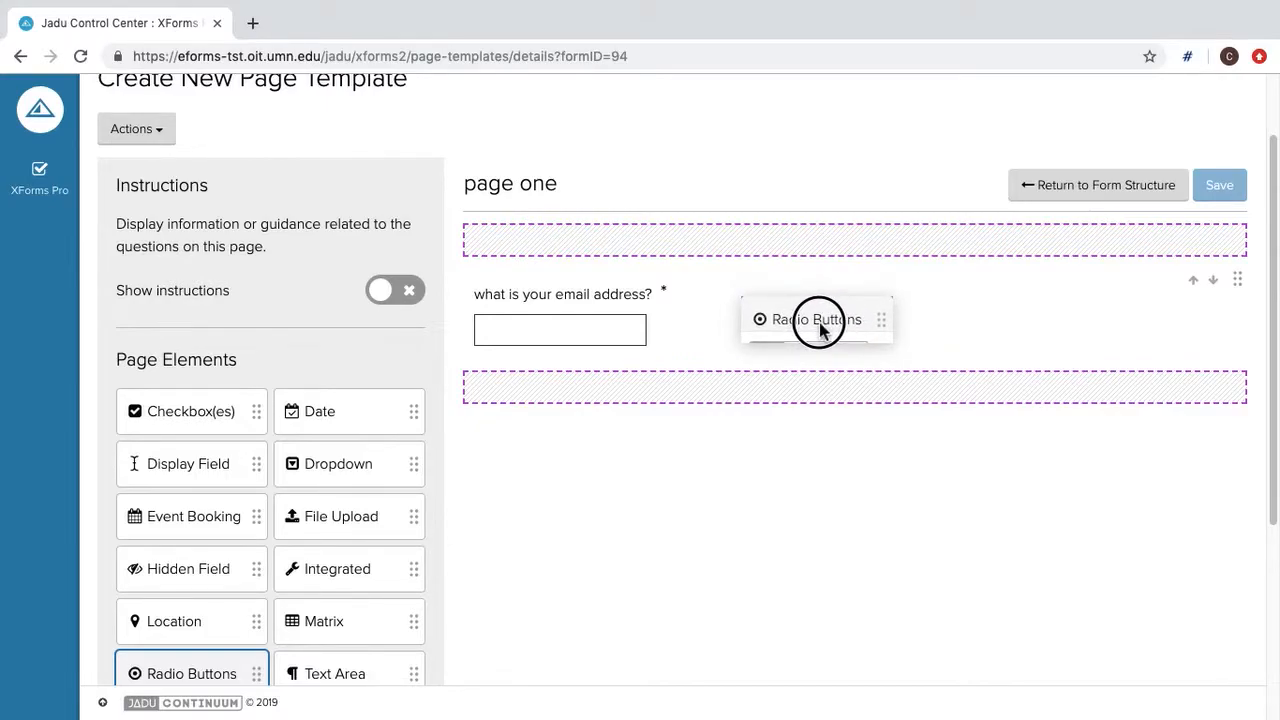
left_click_drag(820, 328, 853, 390)
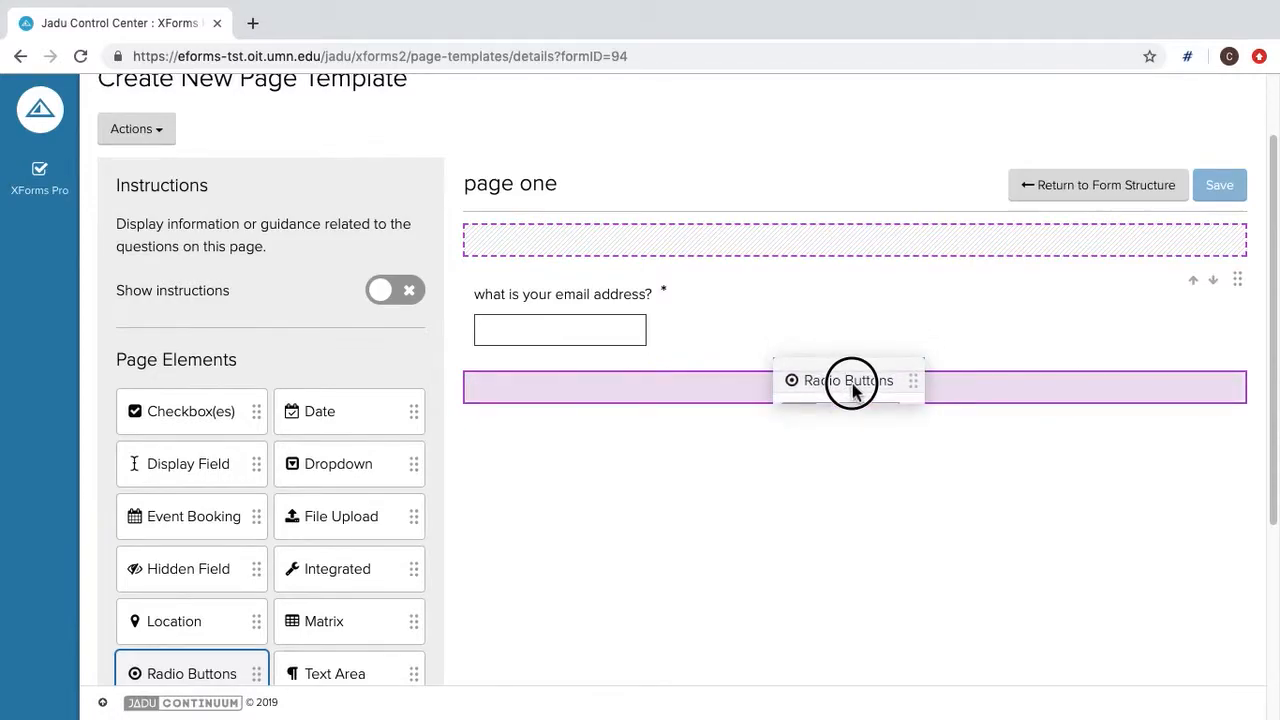
left_click_drag(853, 388, 853, 390)
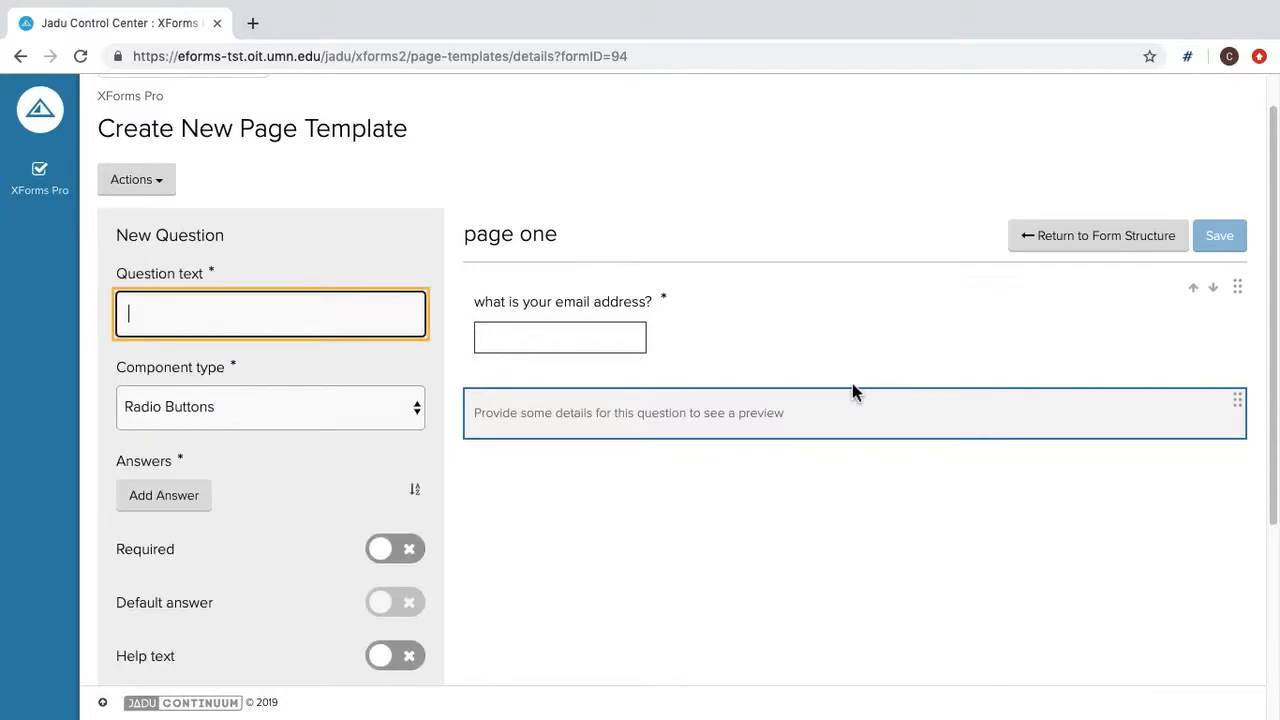
type("what is your favorite color?")
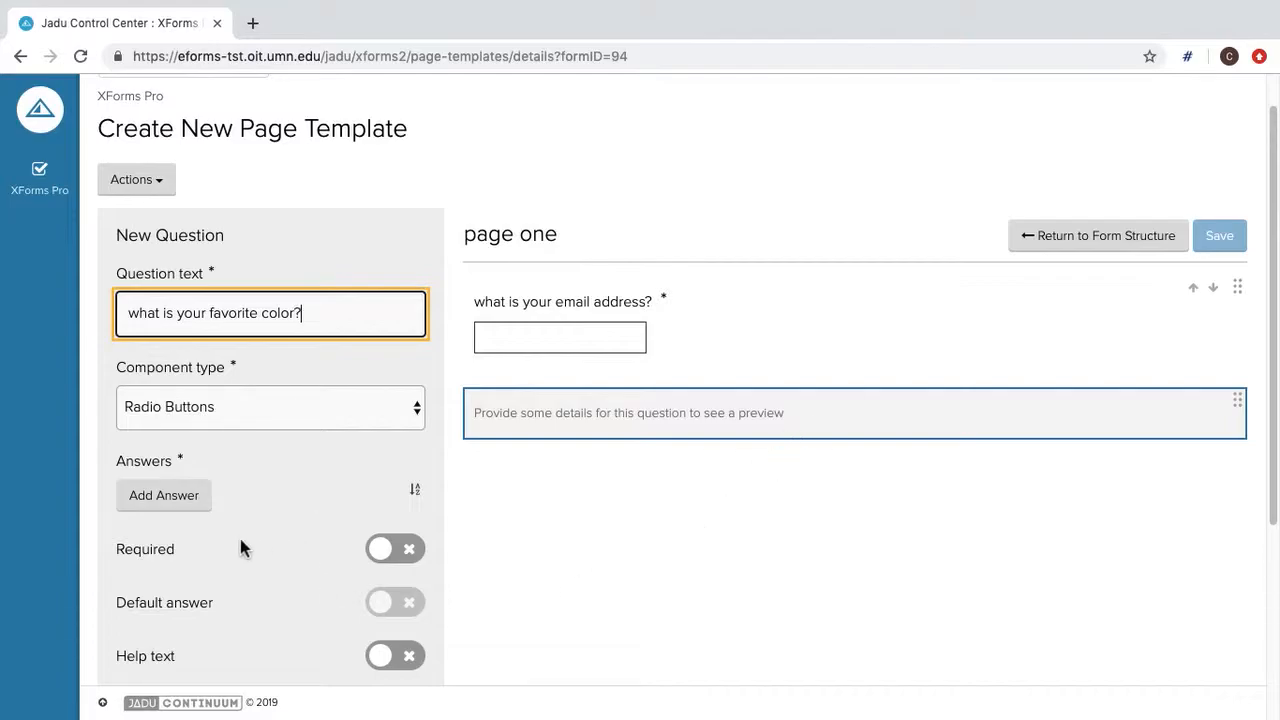
Add the answer labels "maroon" and "gold" to the favorite color question.
left_click(166, 500)
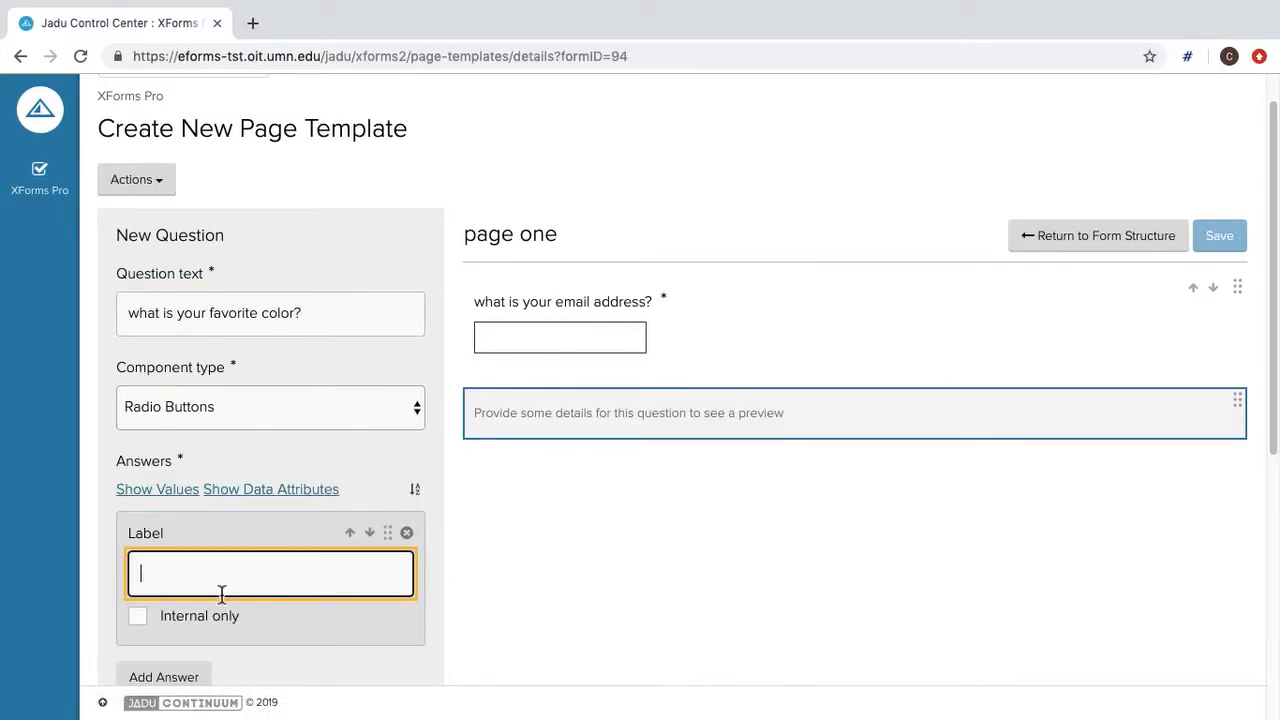
type("maroon")
left_click(198, 684)
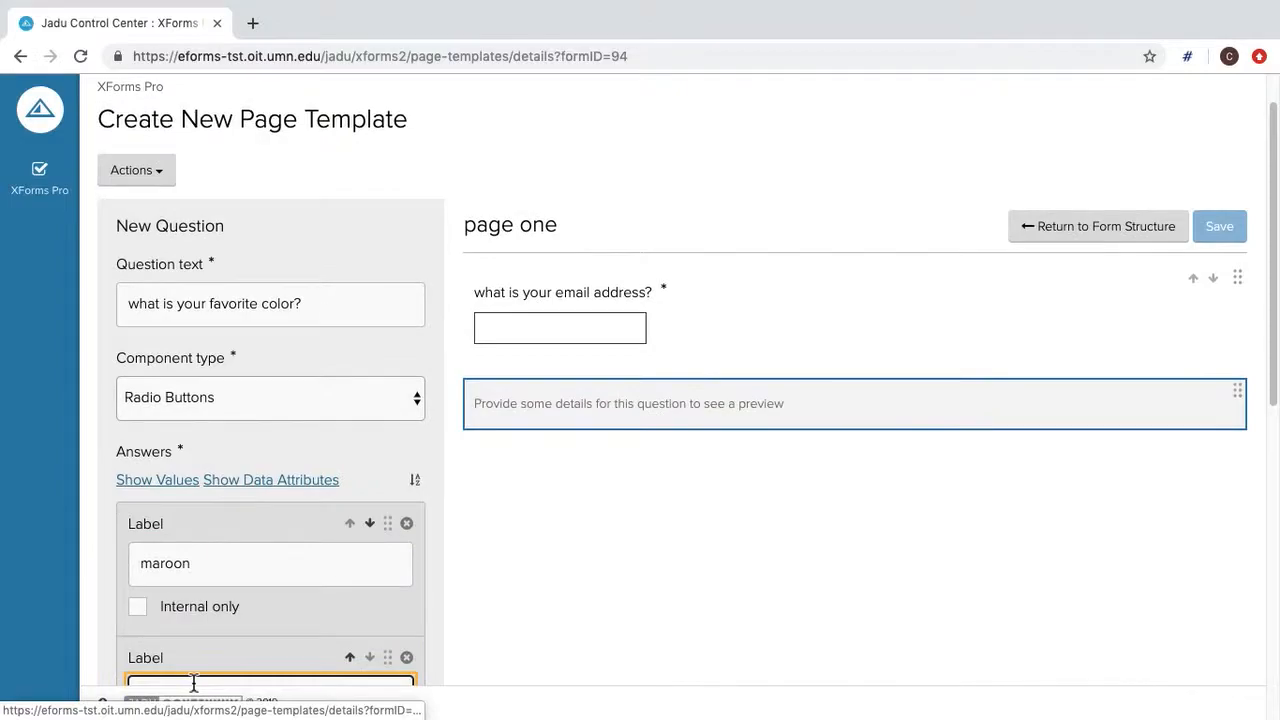
left_click_drag(1269, 346, 1269, 431)
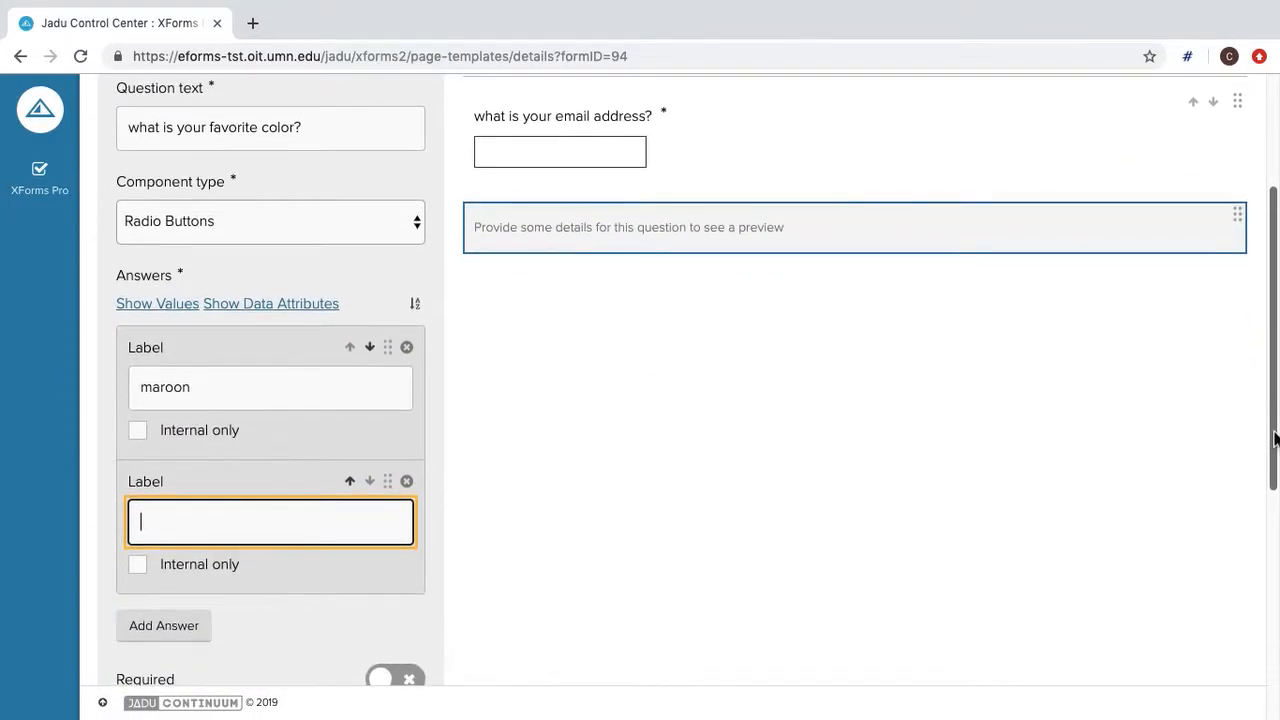
type("gold")
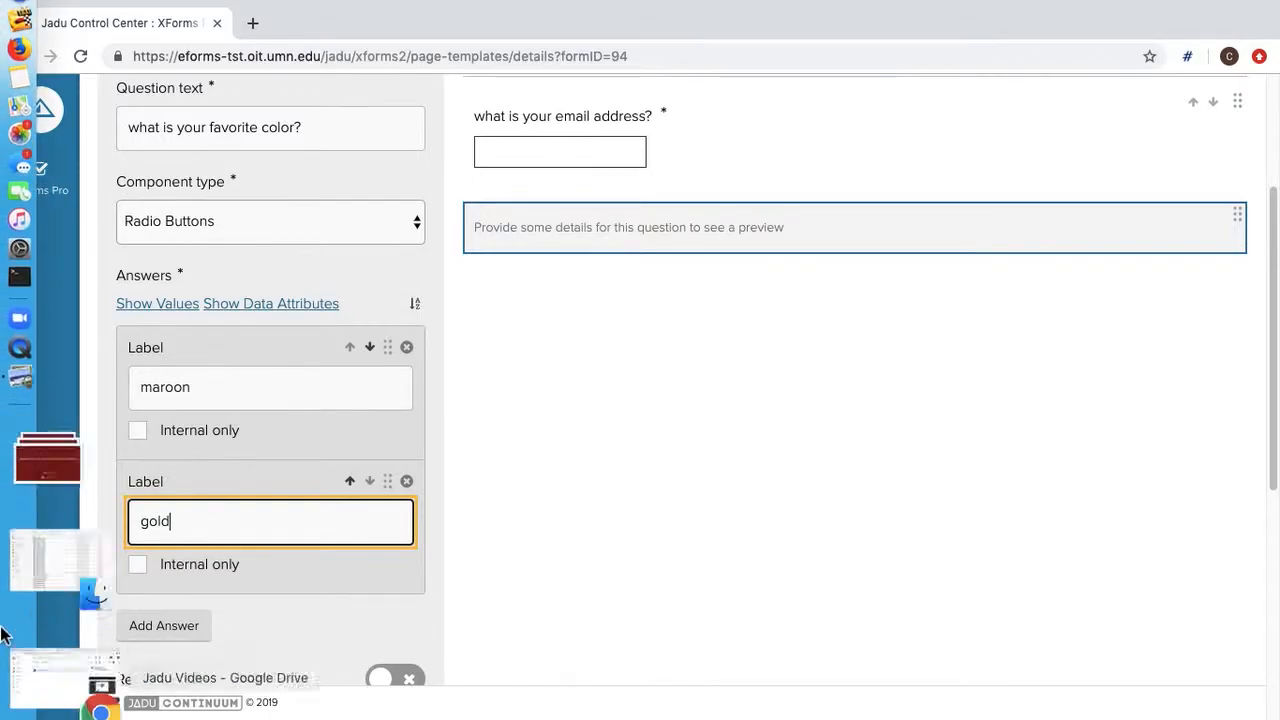
left_click(188, 630)
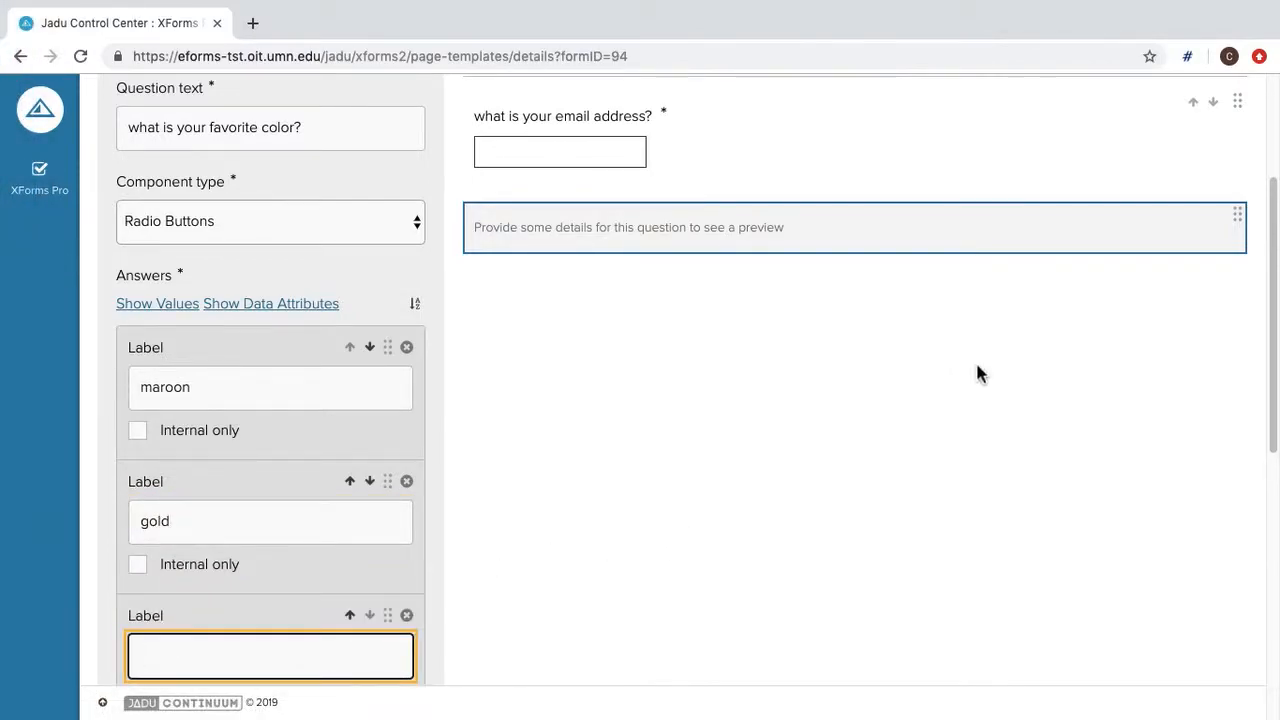
Make the favorite color question required and add it to page one.
left_click_drag(1276, 430, 1268, 597)
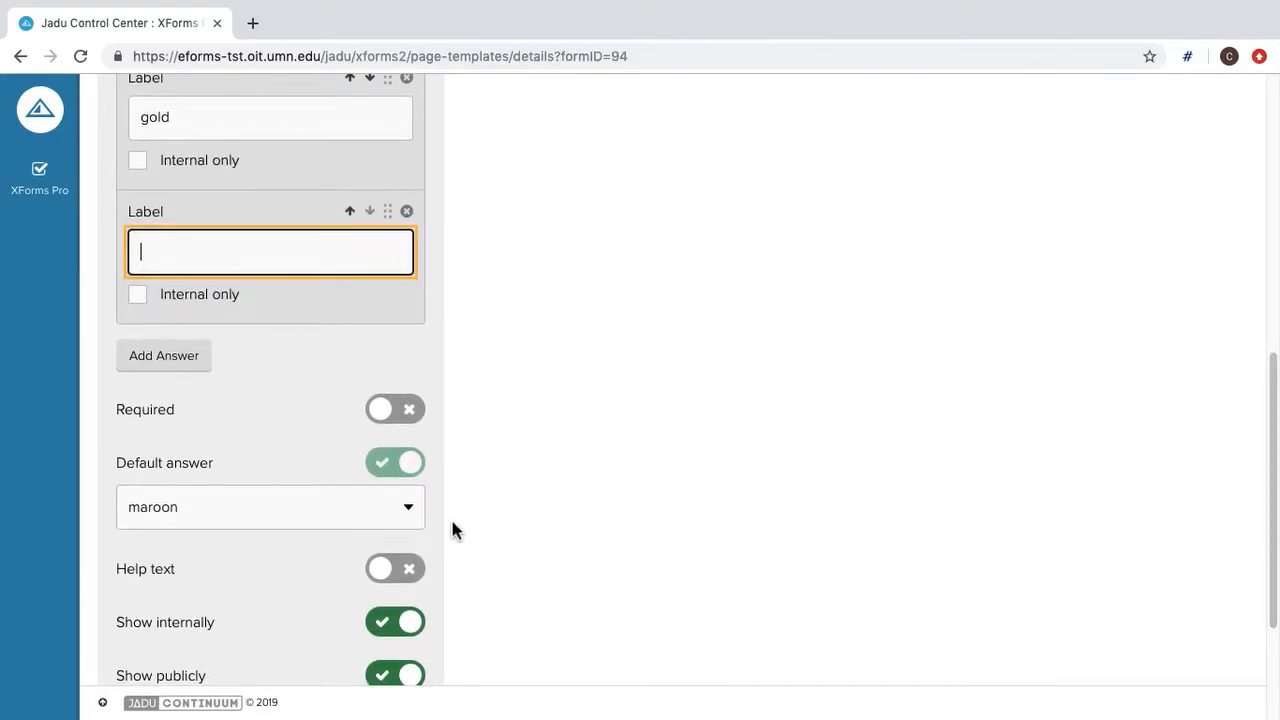
left_click(396, 416)
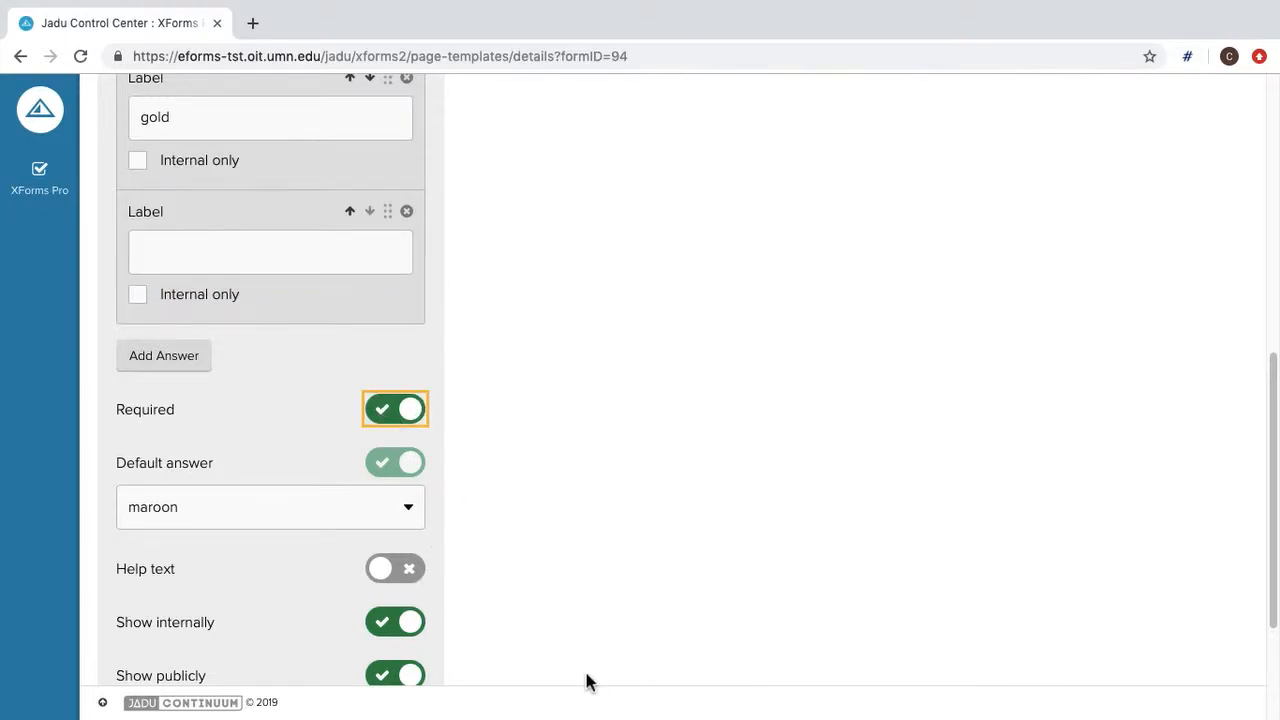
left_click_drag(1271, 543, 1270, 700)
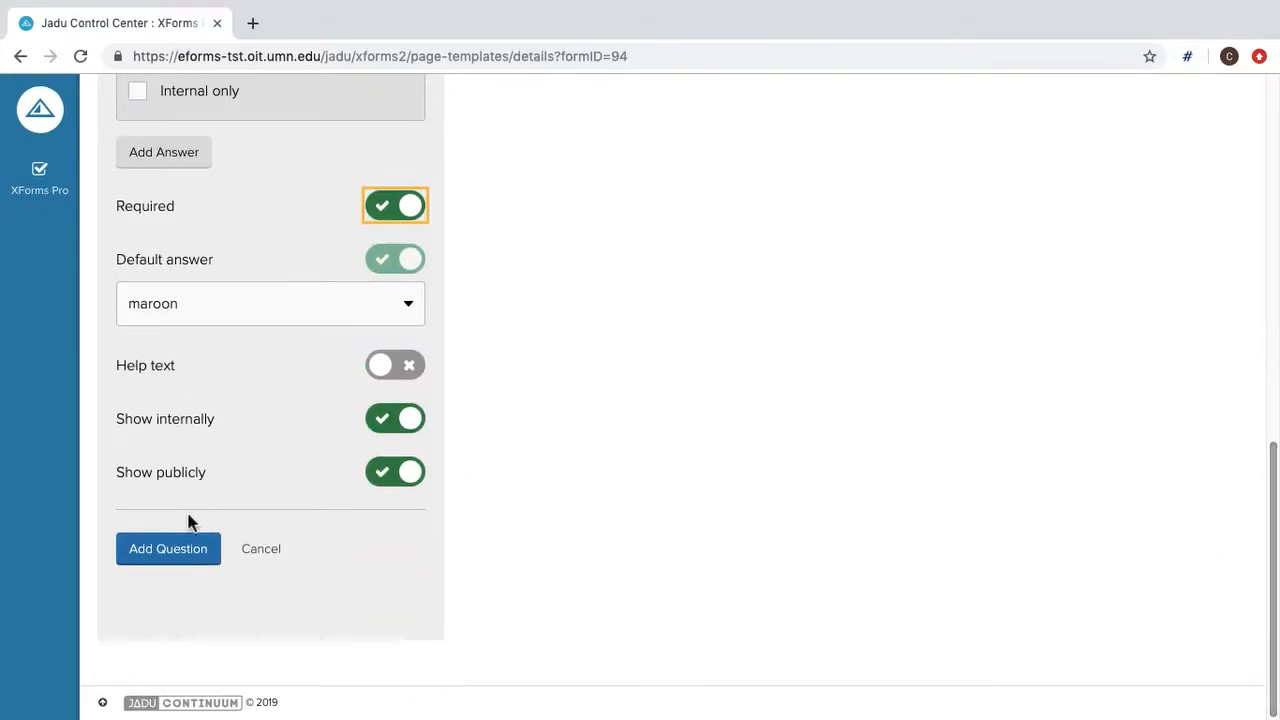
left_click(164, 560)
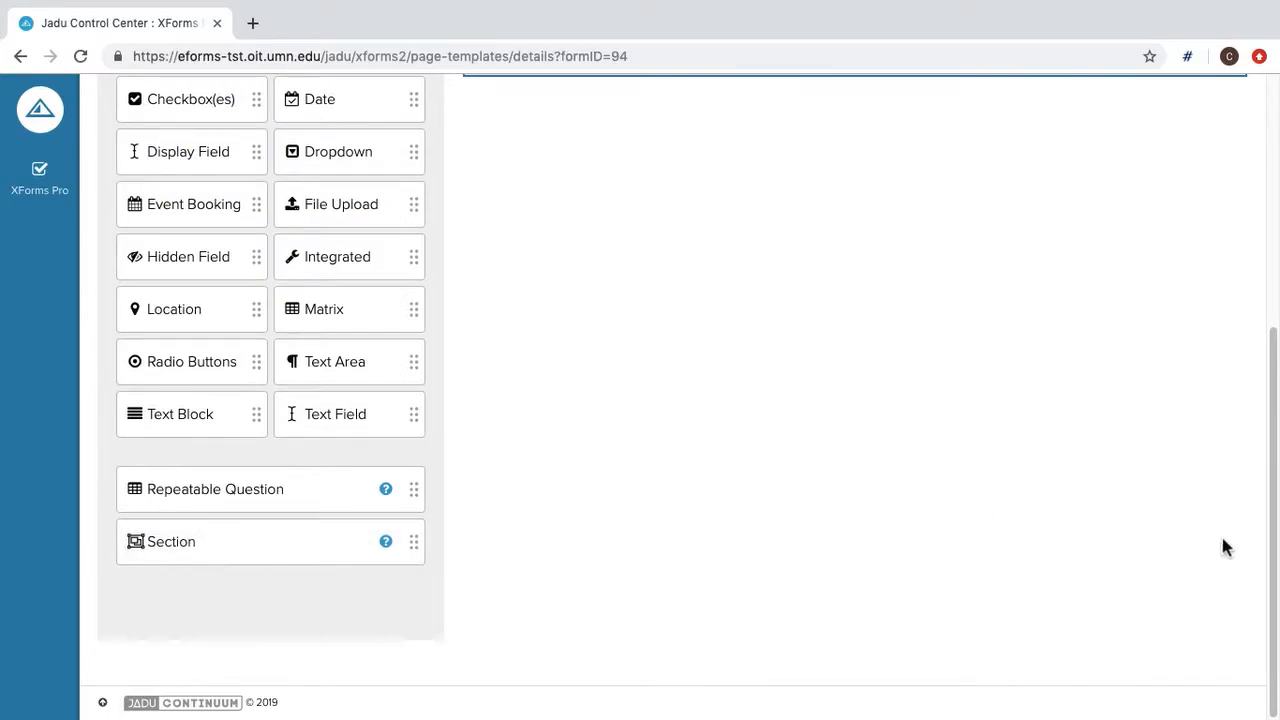
left_click_drag(1260, 543, 1249, 214)
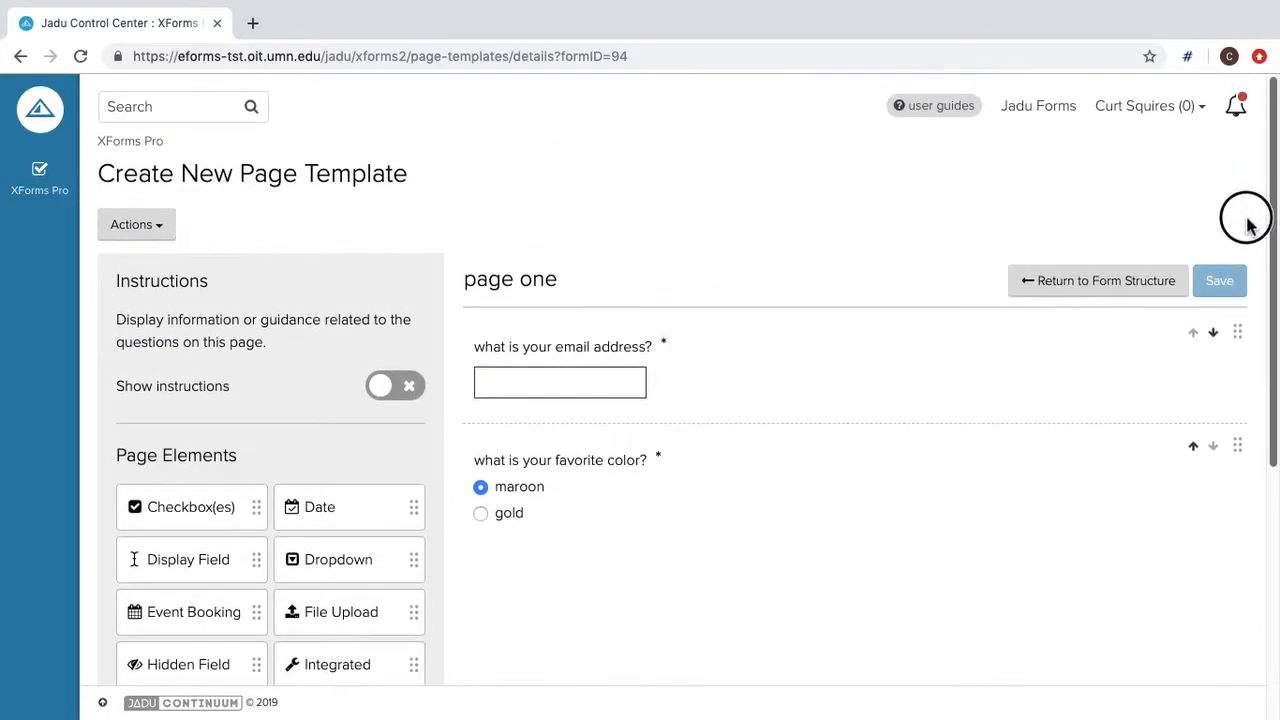
Return to the form structure, add the page one template as a form page titled "page one", and save it.
left_click(1078, 294)
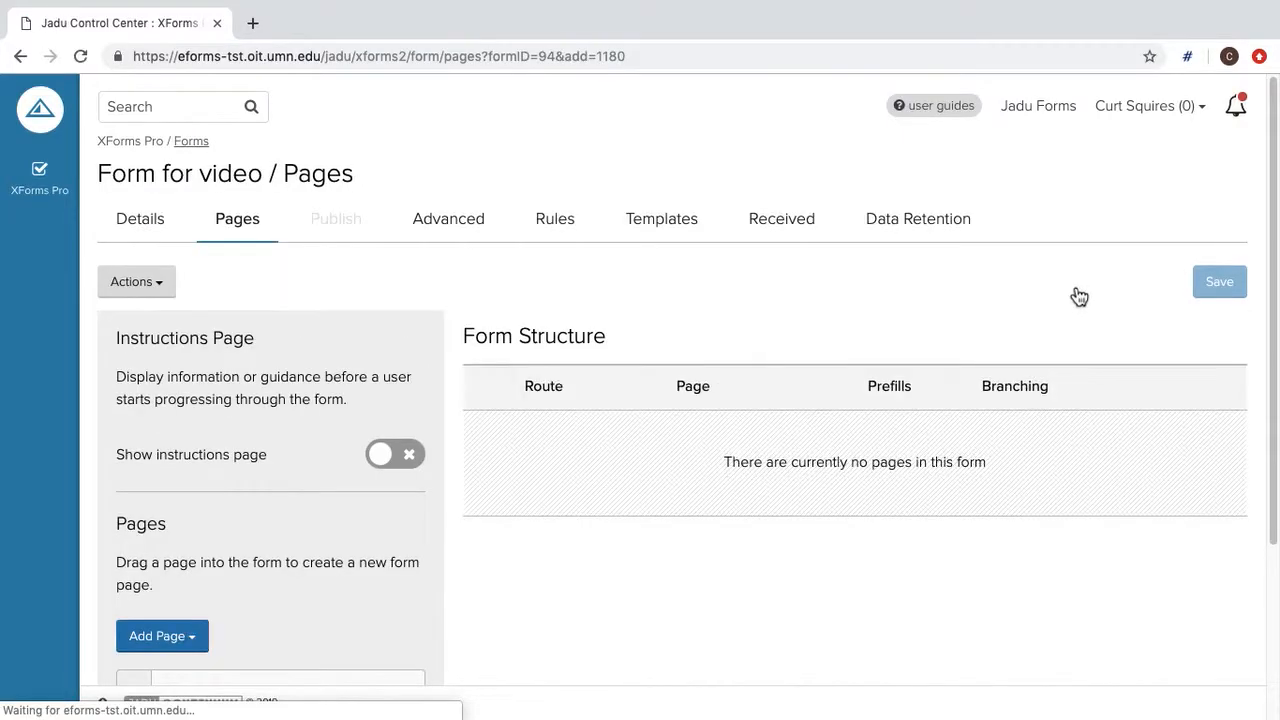
left_click_drag(1268, 357, 1268, 590)
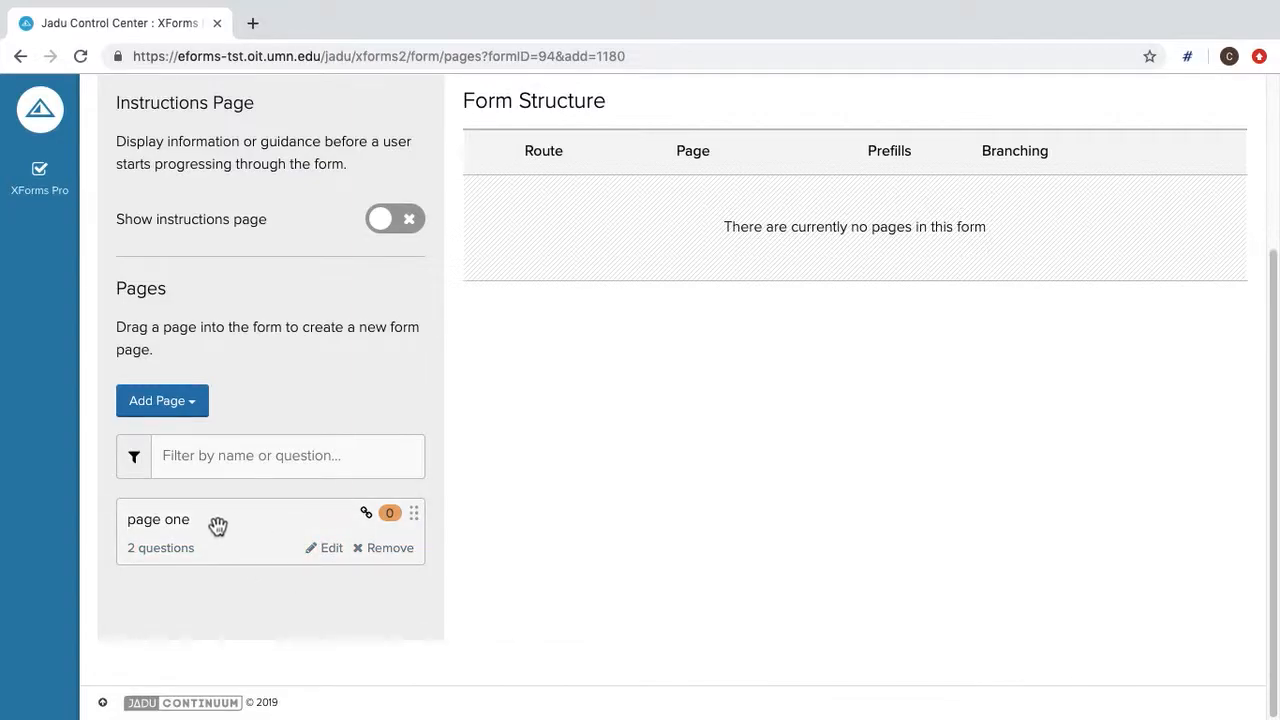
left_click_drag(220, 530, 832, 227)
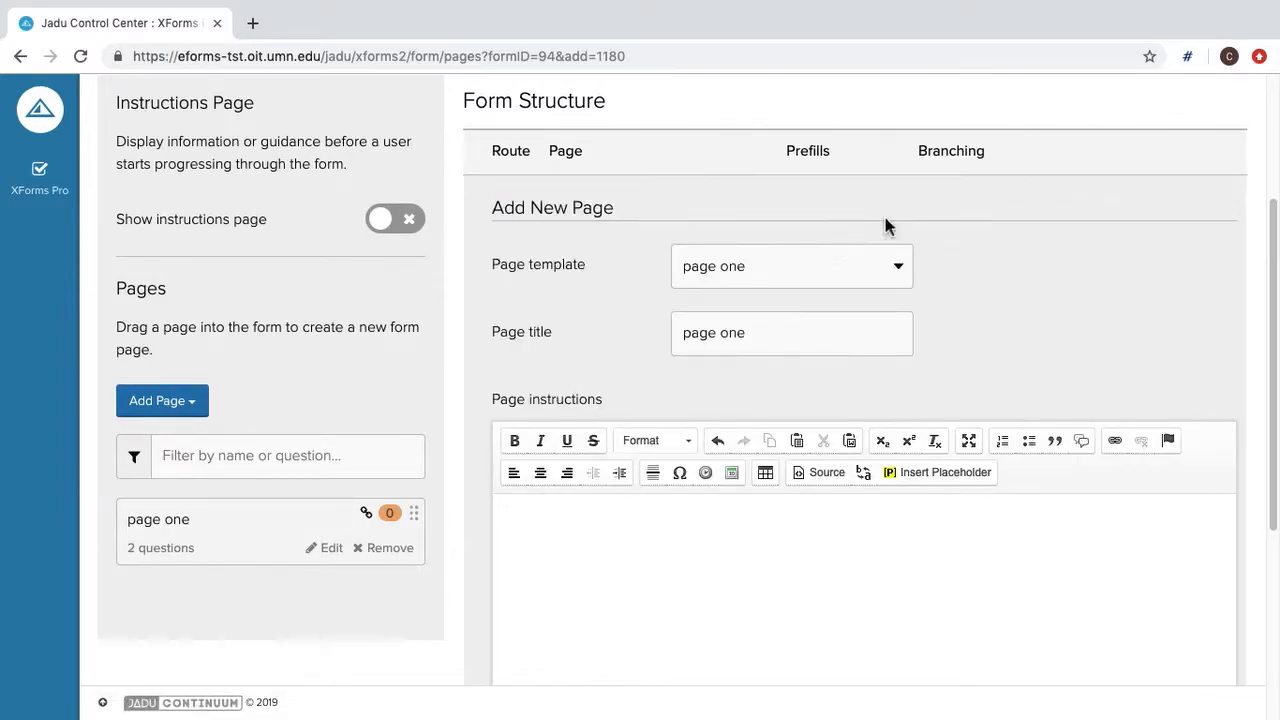
left_click_drag(1274, 300, 1263, 491)
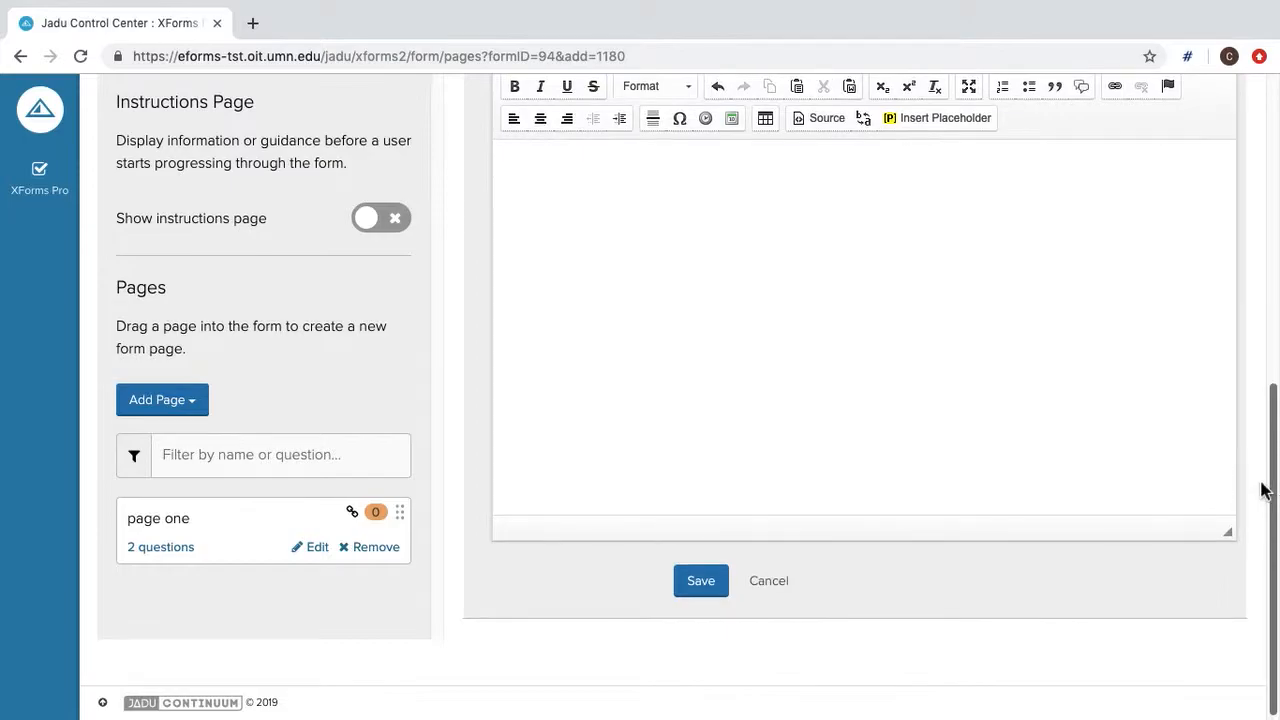
left_click(693, 589)
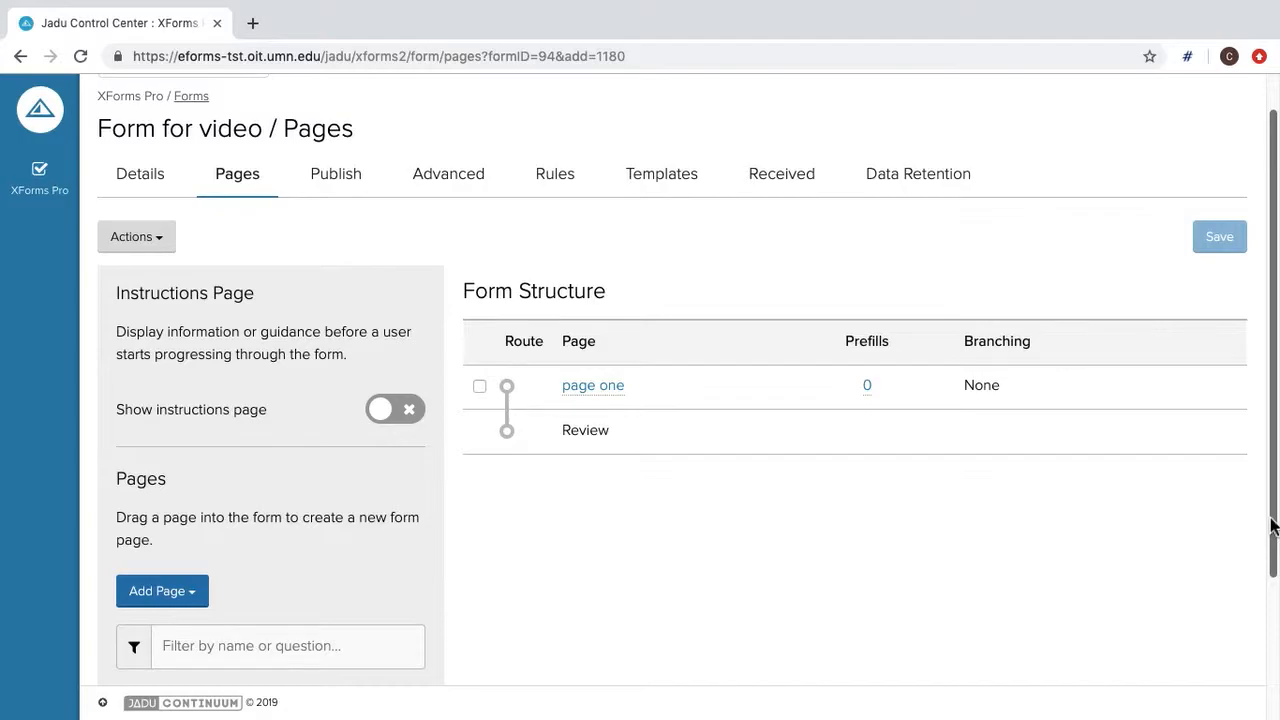
Publish the form by making it live, save the setting, and open the live form.
left_click(349, 188)
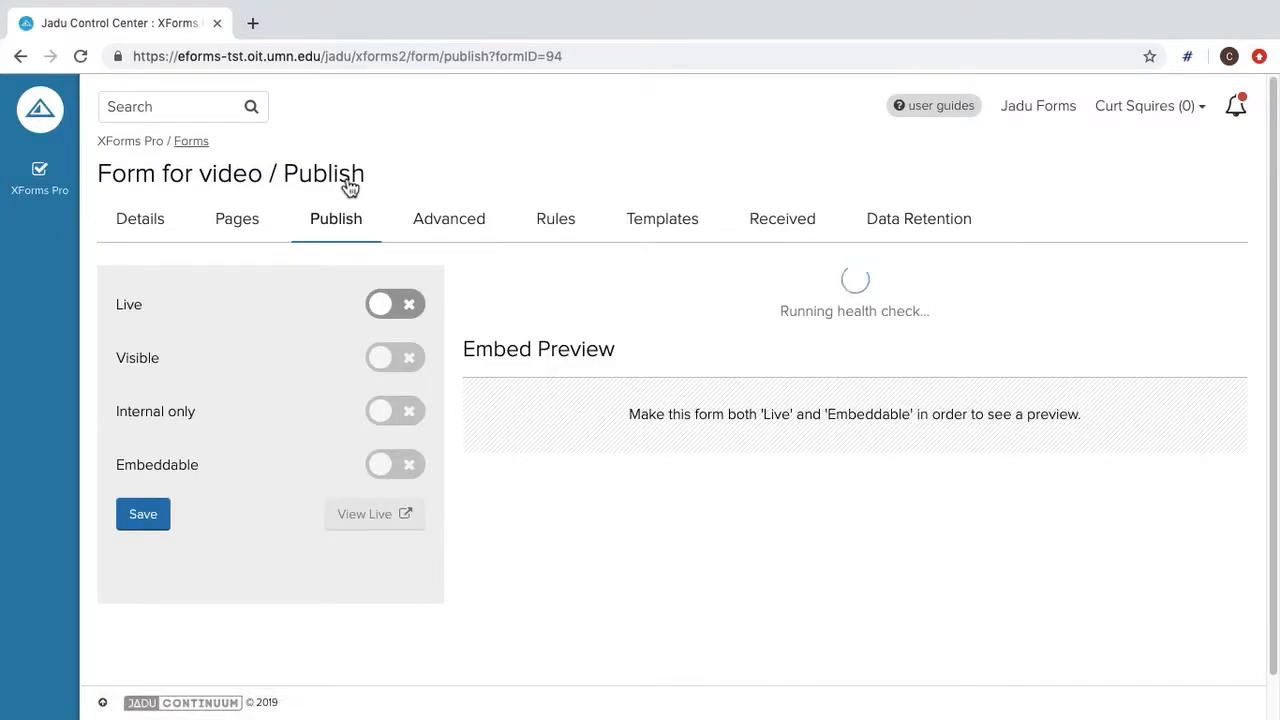
left_click(396, 312)
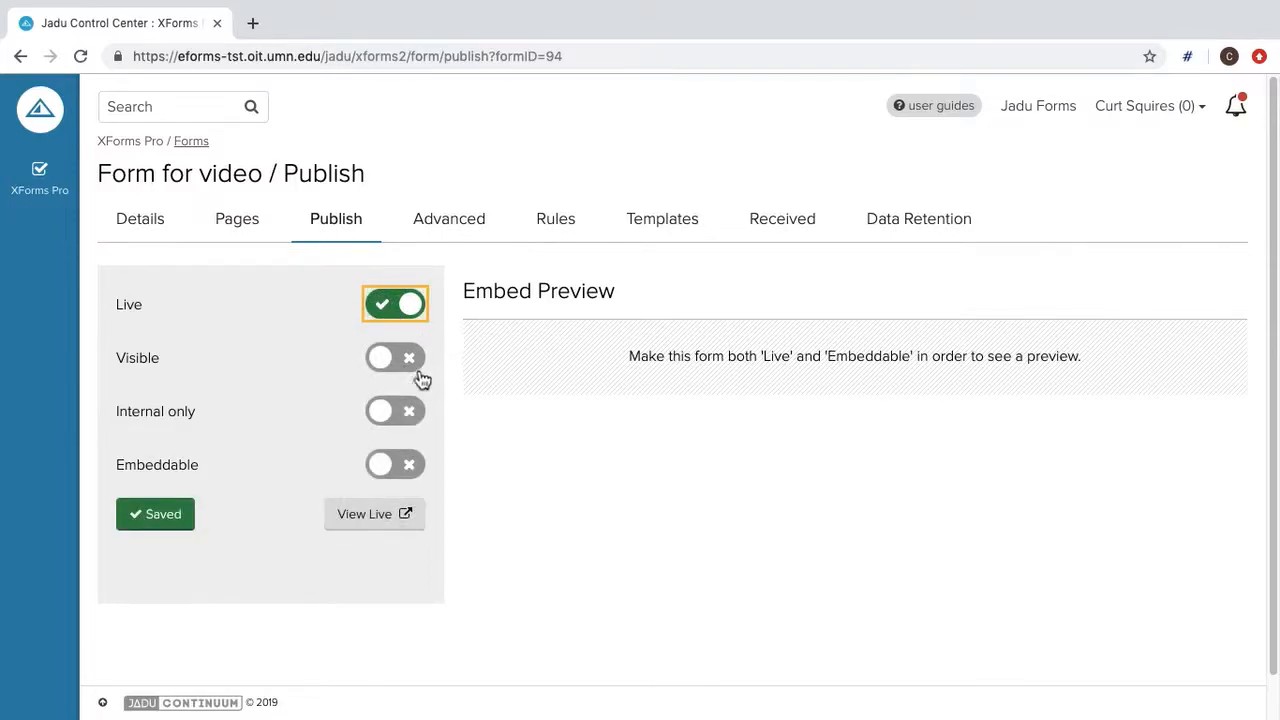
left_click(389, 521)
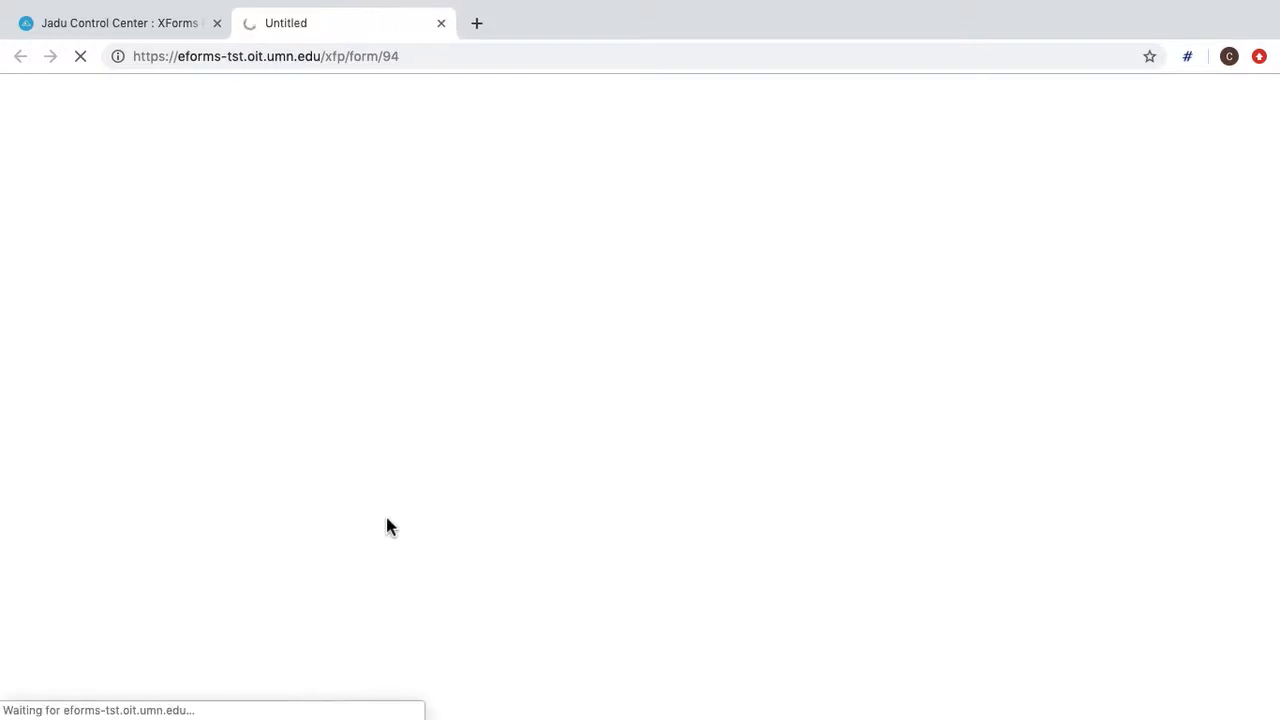